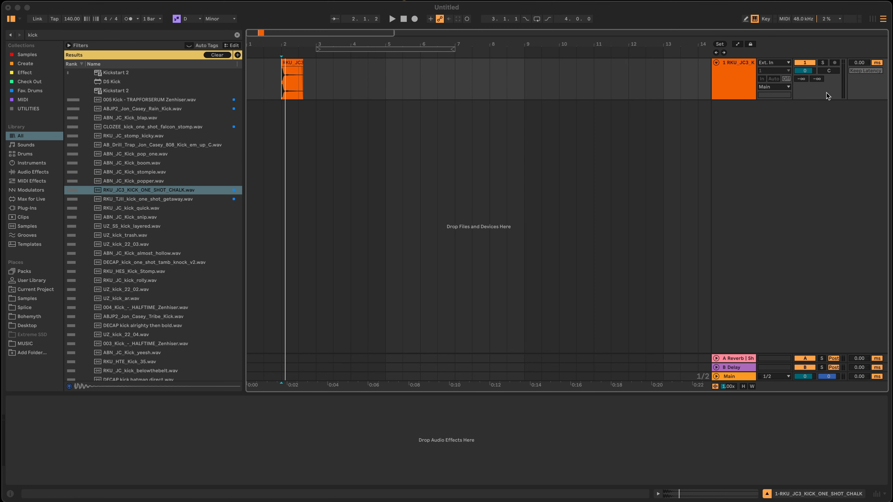
# Switch the kick track's panning to Split Stereo Pan Mode.
pyautogui.rightClick(829, 72)
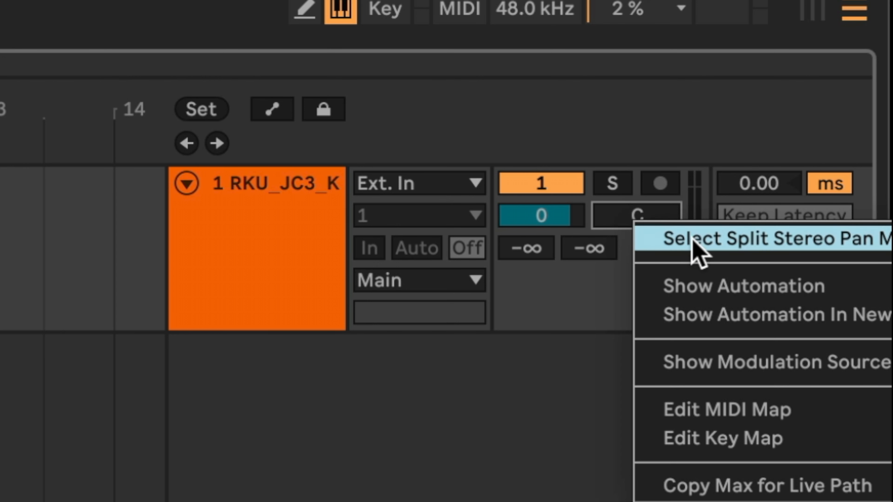
pyautogui.press('Escape')
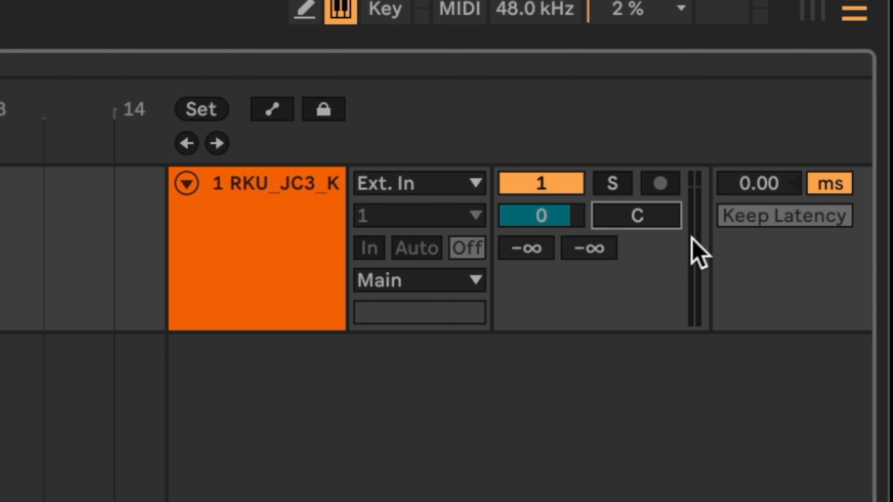
pyautogui.rightClick(656, 227)
pyautogui.click(698, 246)
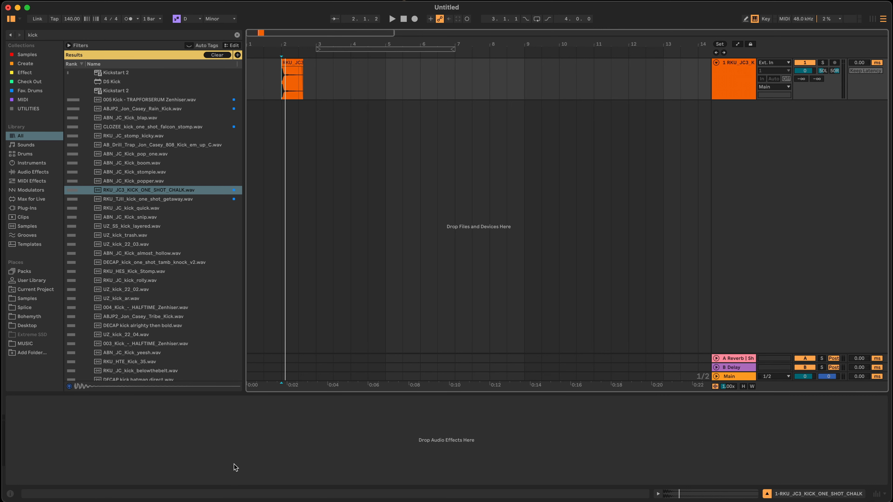
# Add a Utility effect to the kick track and set its Balance to 50R.
pyautogui.press('cmd+f')
pyautogui.write('uti')
pyautogui.press('Return')
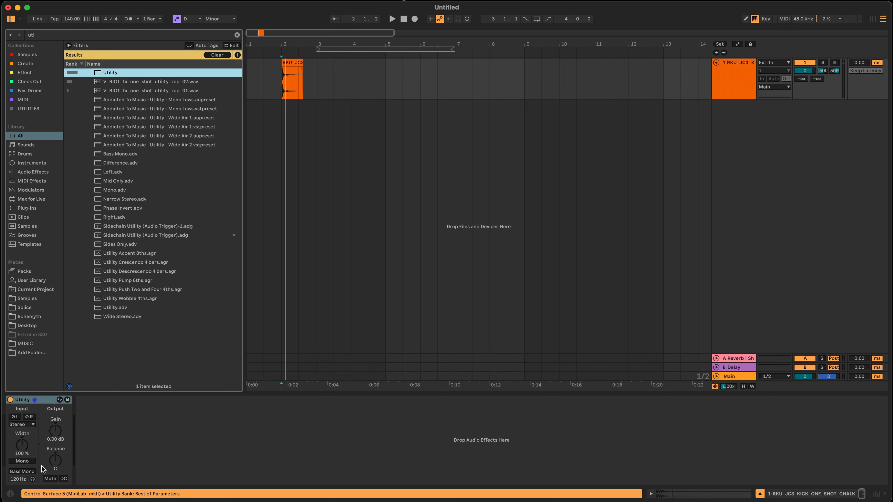
pyautogui.moveTo(55, 468); pyautogui.dragTo(54, 425)
# Play the kick clip and render its track in place to audio with the Utility balance included.
pyautogui.click(283, 90)
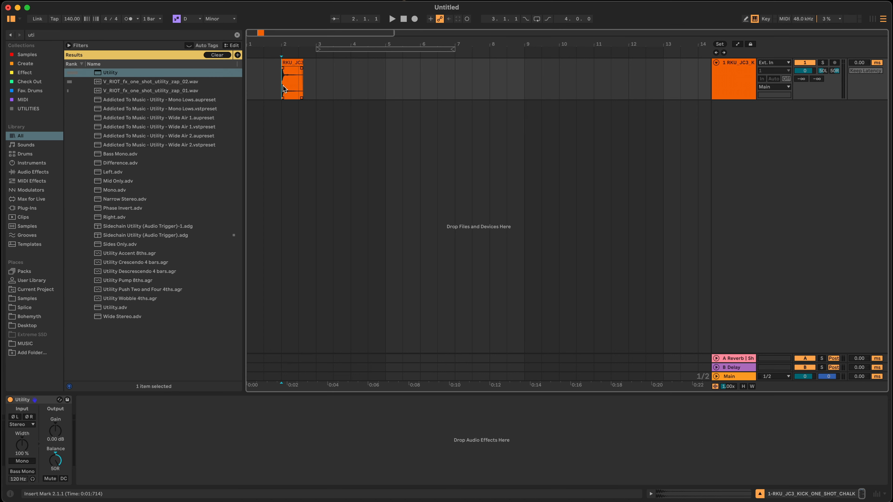
pyautogui.press('space')
pyautogui.press('space')
pyautogui.click(726, 79)
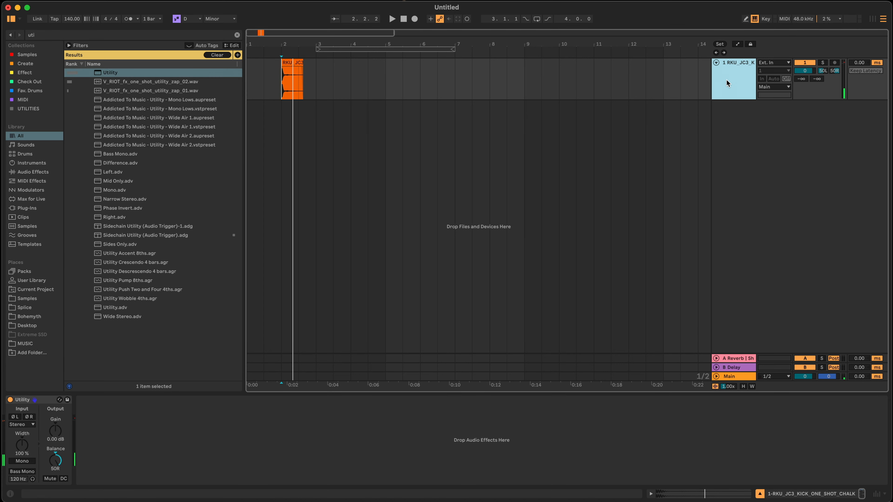
pyautogui.rightClick(726, 78)
pyautogui.click(776, 133)
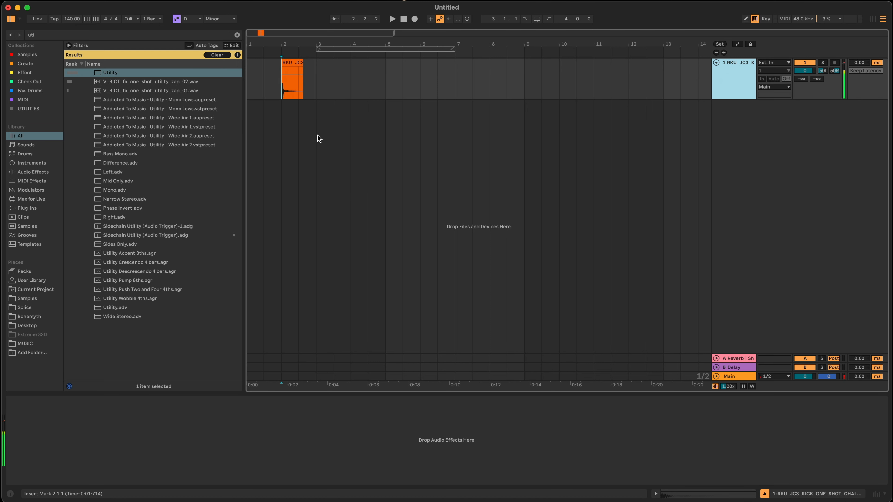
# Play the rendered kick clip from bar 2 to check its panning in the track meter.
pyautogui.scroll(5, 294, 105)
pyautogui.hscroll(2, 428, 87)
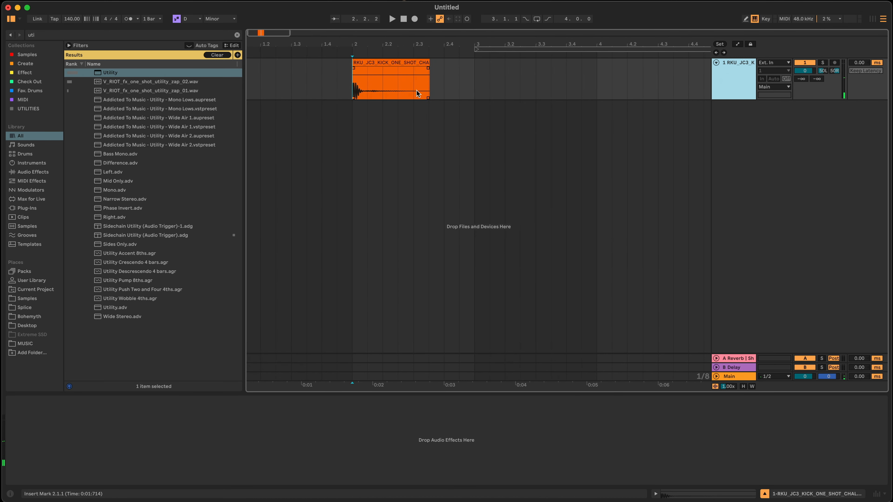
pyautogui.click(355, 93)
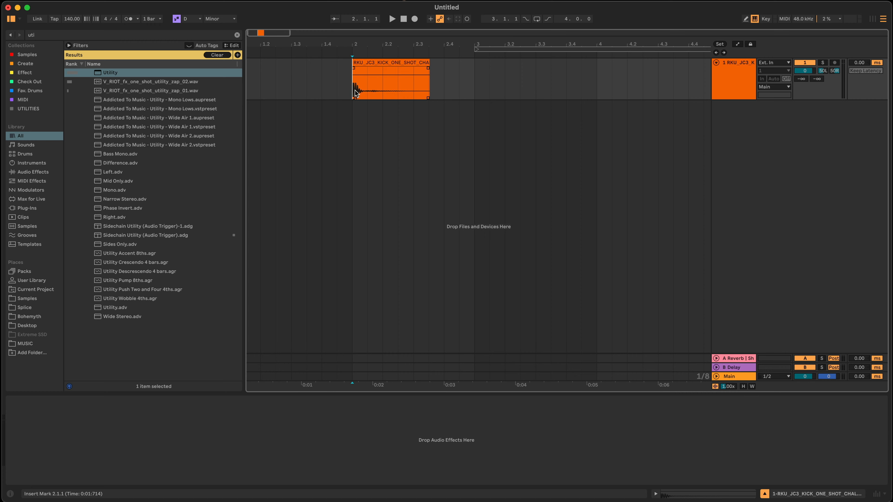
pyautogui.press('space')
pyautogui.press('space')
pyautogui.press('space')
pyautogui.press('space')
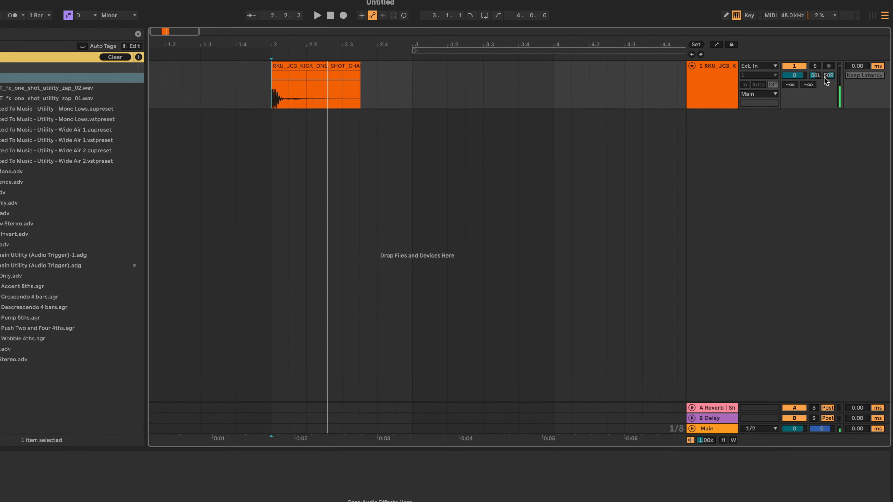
# Switch the kick track back to the single stereo pan control and keep the pan centred.
pyautogui.rightClick(825, 80)
pyautogui.click(867, 82)
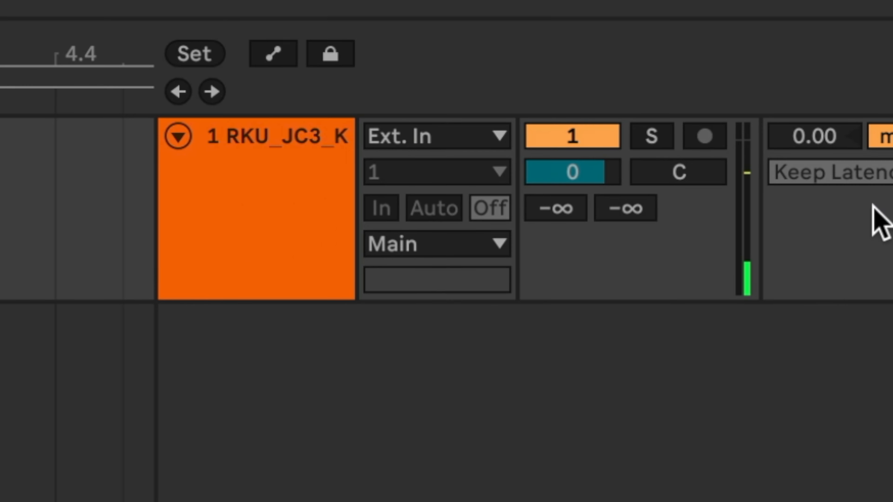
pyautogui.click(694, 172)
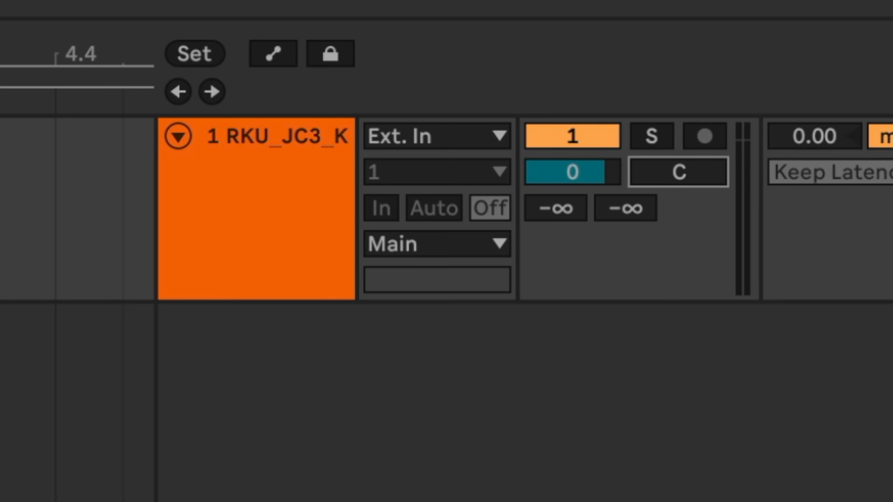
pyautogui.moveTo(694, 172)
pyautogui.mouseDown()
pyautogui.moveTo(694, 189)
pyautogui.moveTo(693, 175)
pyautogui.mouseUp()
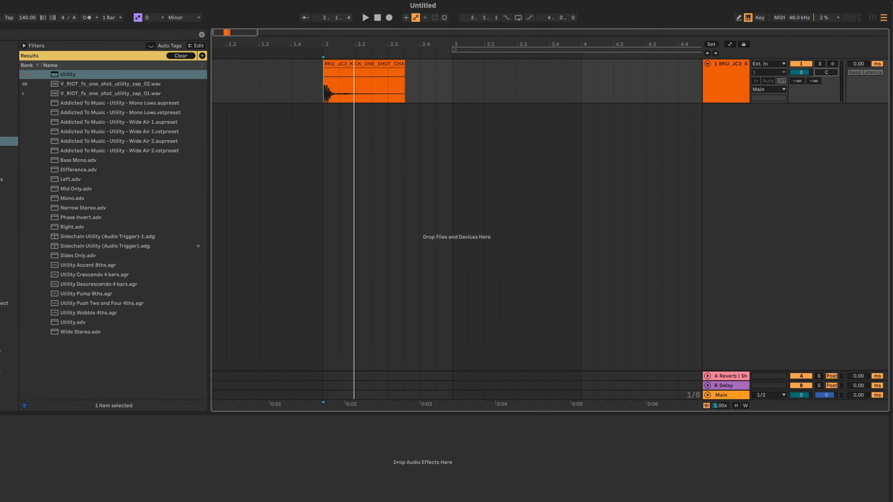
# Try Split Stereo Pan Mode again on the kick track and adjust the right-channel pan.
pyautogui.rightClick(693, 174)
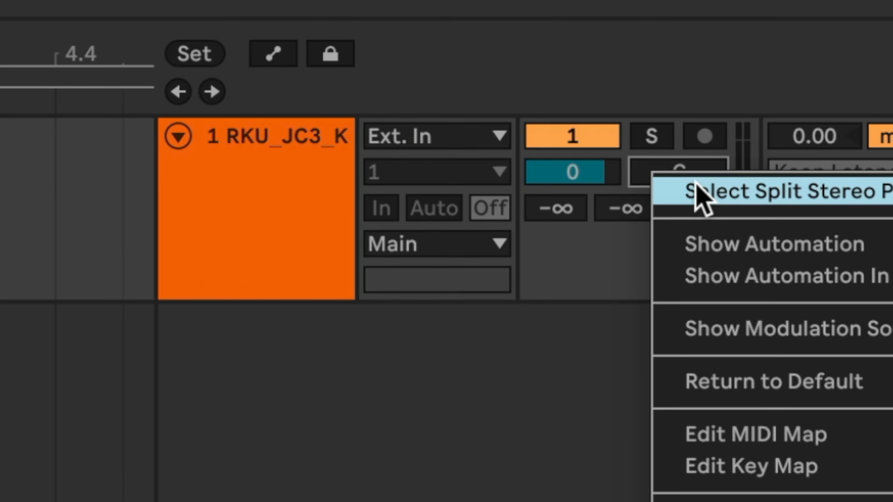
pyautogui.click(828, 79)
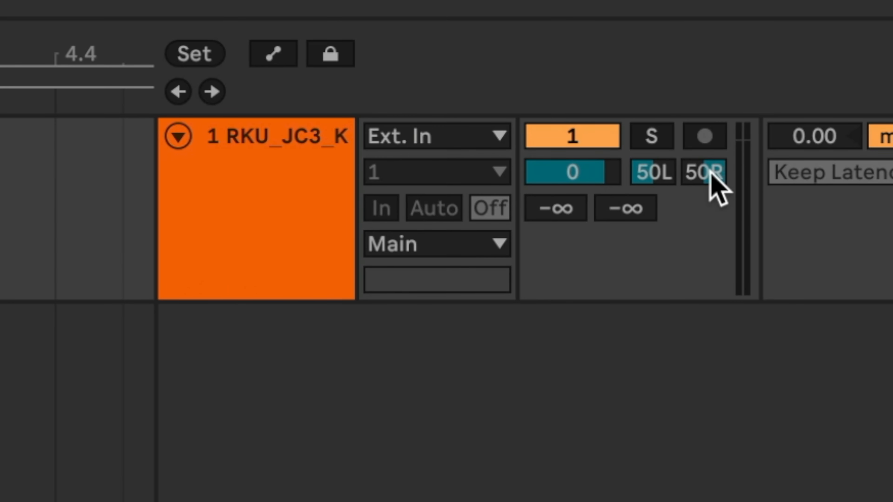
pyautogui.click(709, 182)
pyautogui.moveTo(709, 183); pyautogui.dragTo(712, 105)
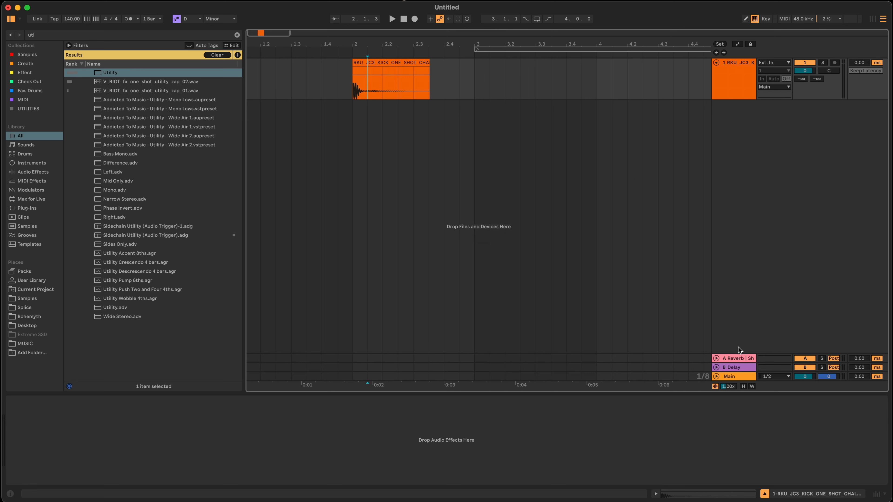
# Show the device chain of the A Reverb return track.
pyautogui.click(735, 367)
pyautogui.click(736, 359)
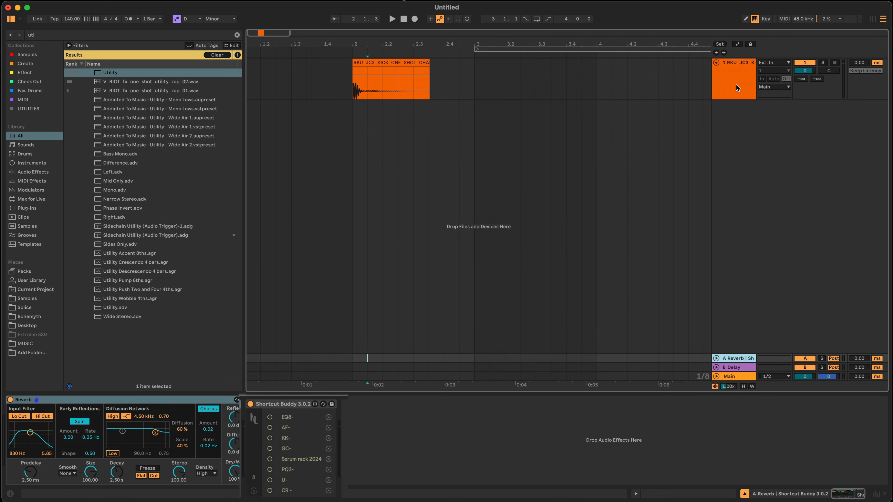
# Add EQ Eight and Pro-Q 3 to the kick track using the Shortcut Buddy key assignments.
pyautogui.click(737, 84)
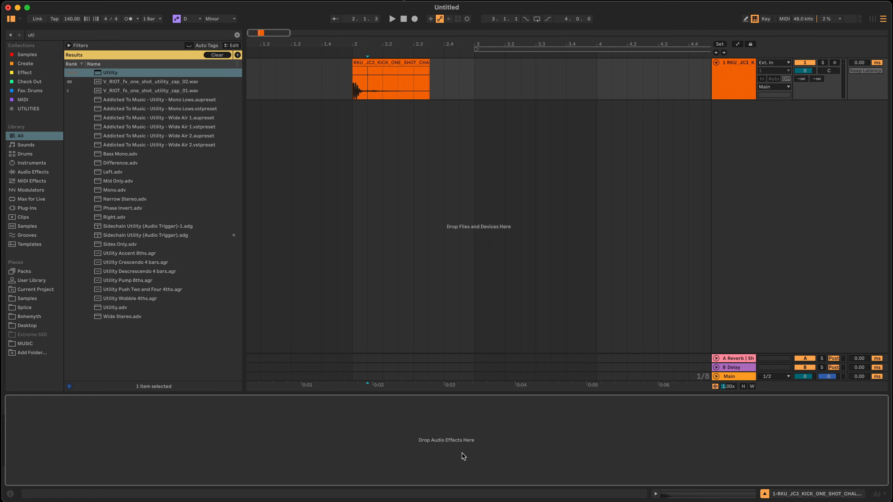
pyautogui.press('m')
pyautogui.press('e')
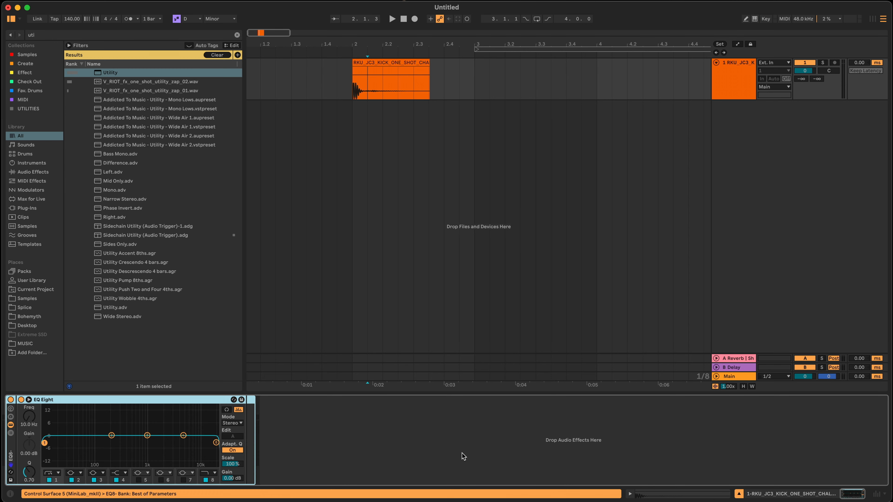
pyautogui.press('q')
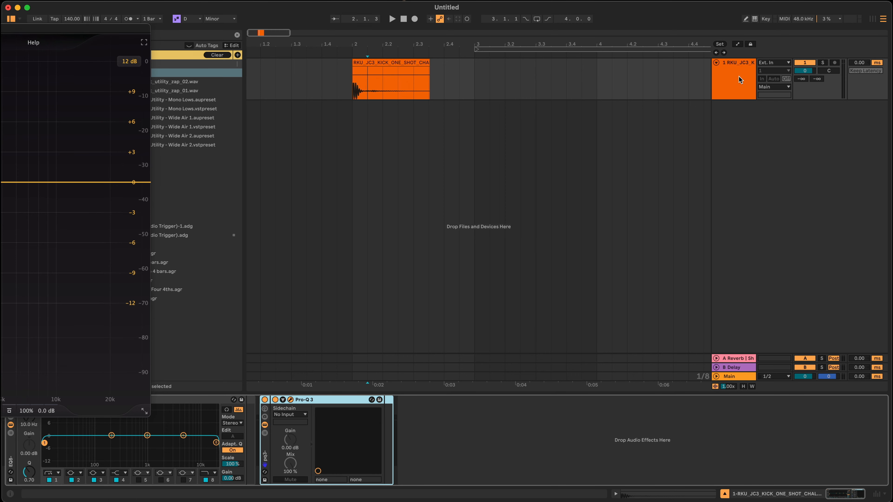
# Load Serum rack 2024 on a new track, close the Serum window and select the A Reverb return track.
pyautogui.press('s')
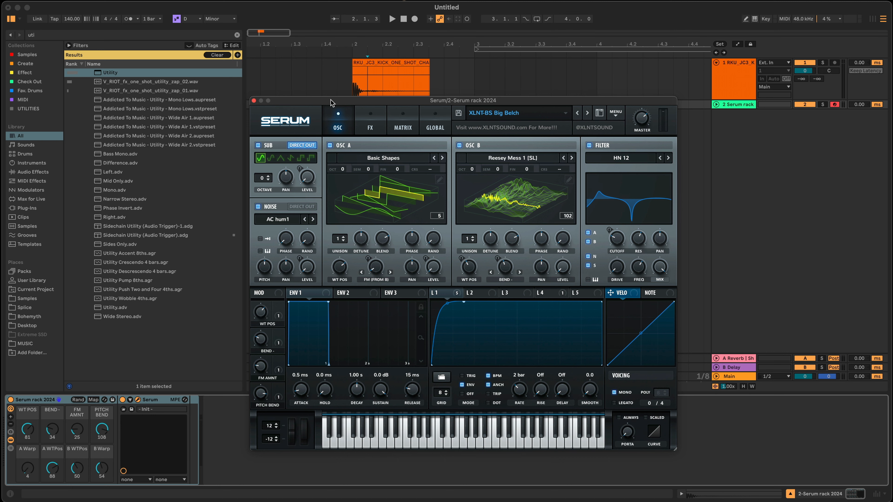
pyautogui.click(254, 101)
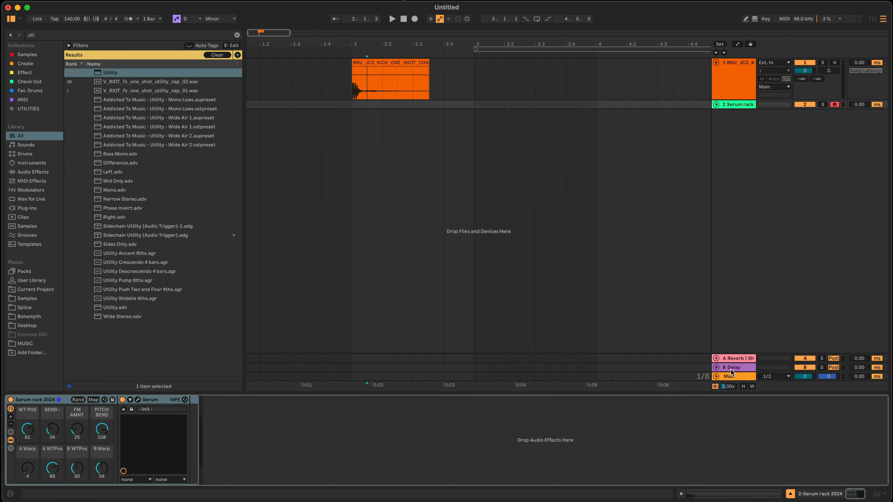
pyautogui.click(734, 361)
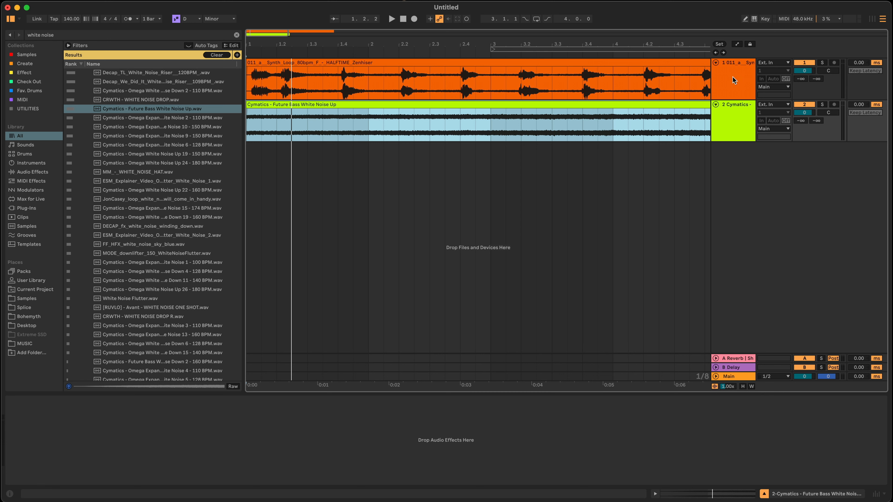
# Find the Gate effect in the browser and add it to the Cymatics white noise track.
pyautogui.press('super+f')
pyautogui.write('gate')
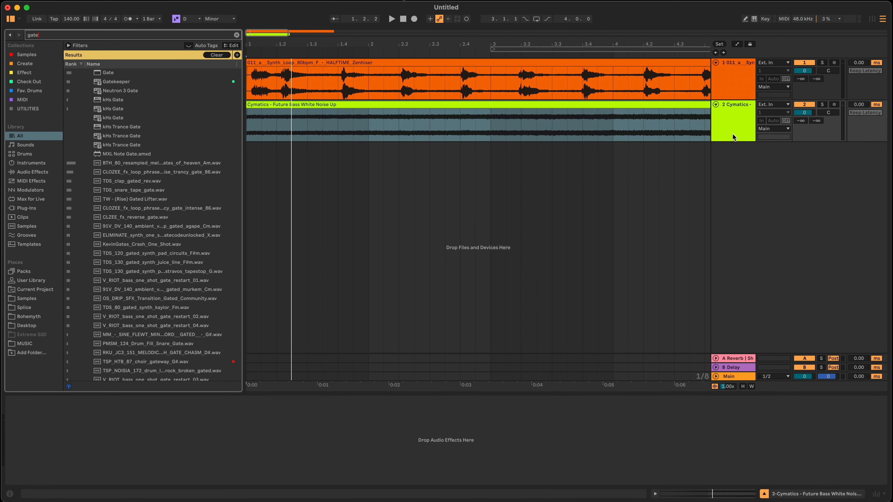
pyautogui.press('Down')
pyautogui.press('Return')
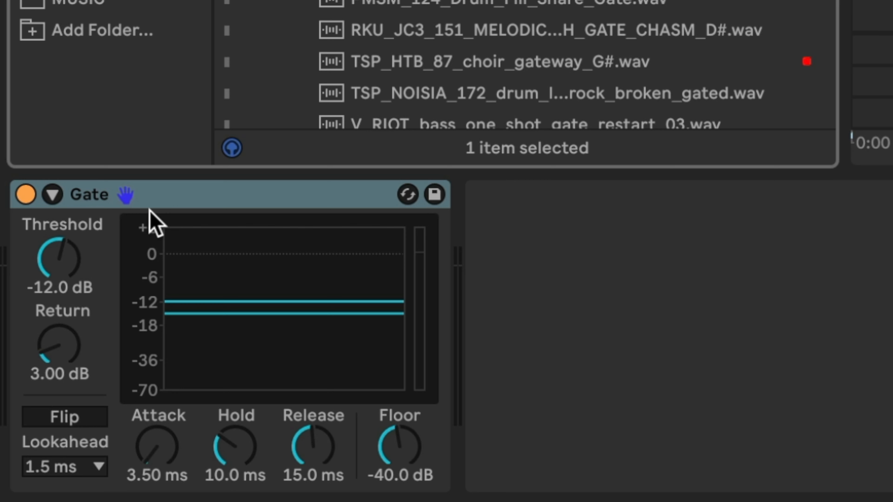
# Enable the Gate's sidechain and take its audio from the track 1-011 a Synth Loop 80bpm F - HALFTIME Zenhiser.
pyautogui.click(53, 195)
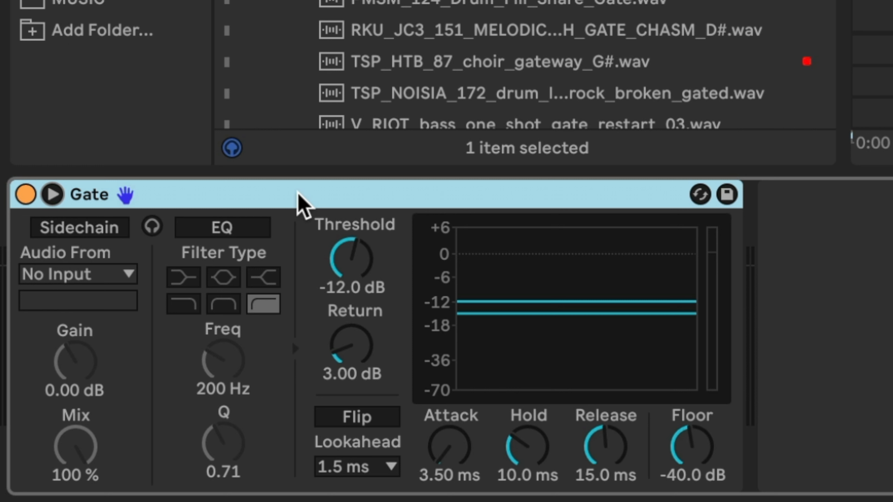
pyautogui.click(70, 230)
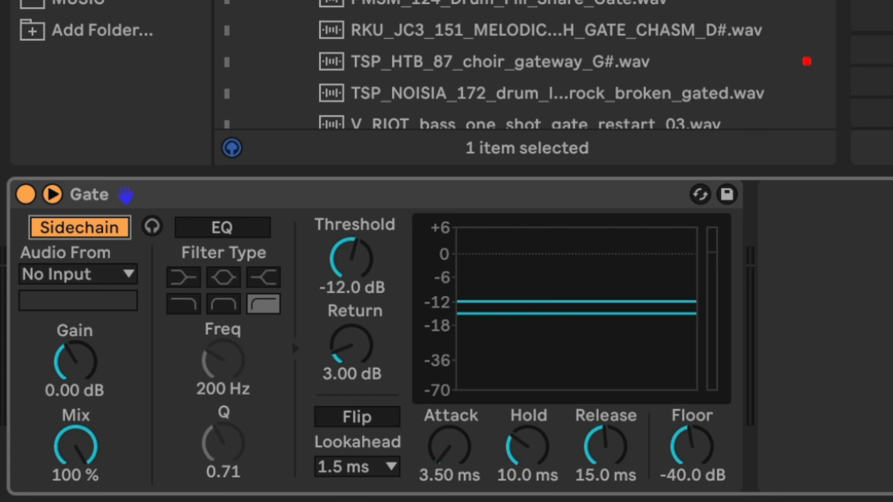
pyautogui.click(127, 276)
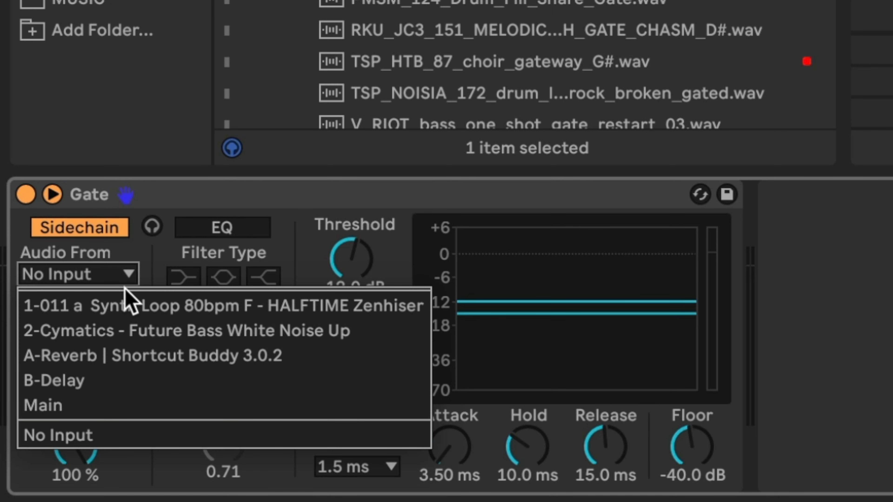
pyautogui.click(131, 307)
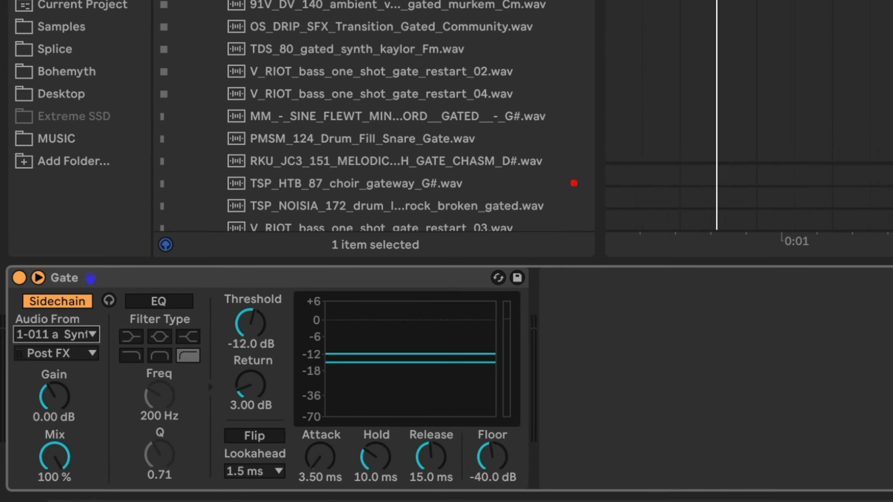
# Play both tracks and set the white noise Gate's threshold to -14.6 dB.
pyautogui.press('space')
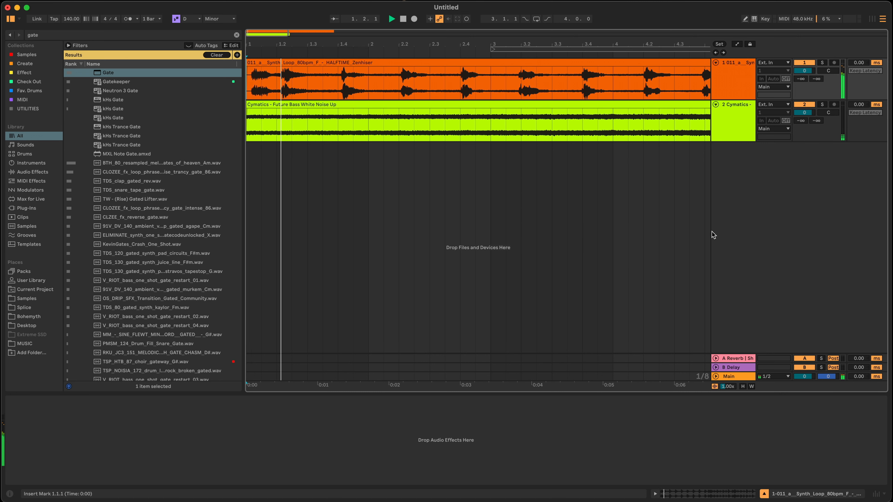
pyautogui.click(737, 134)
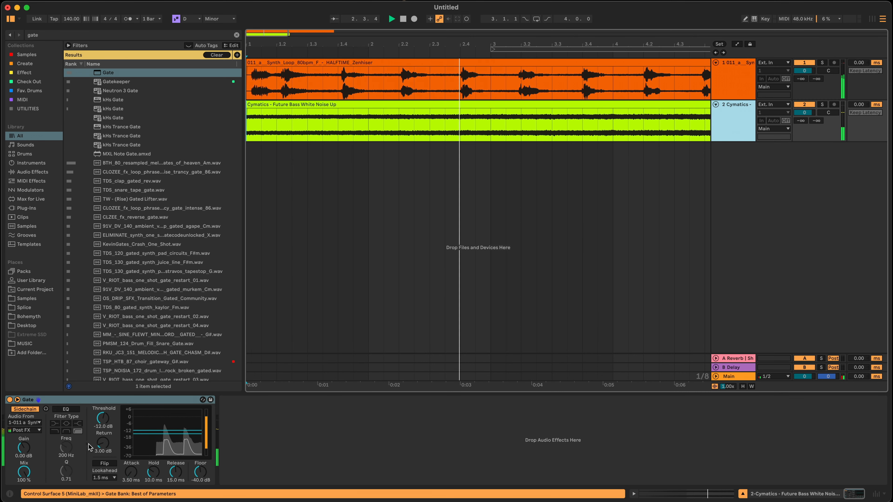
pyautogui.moveTo(100, 420); pyautogui.dragTo(100, 425)
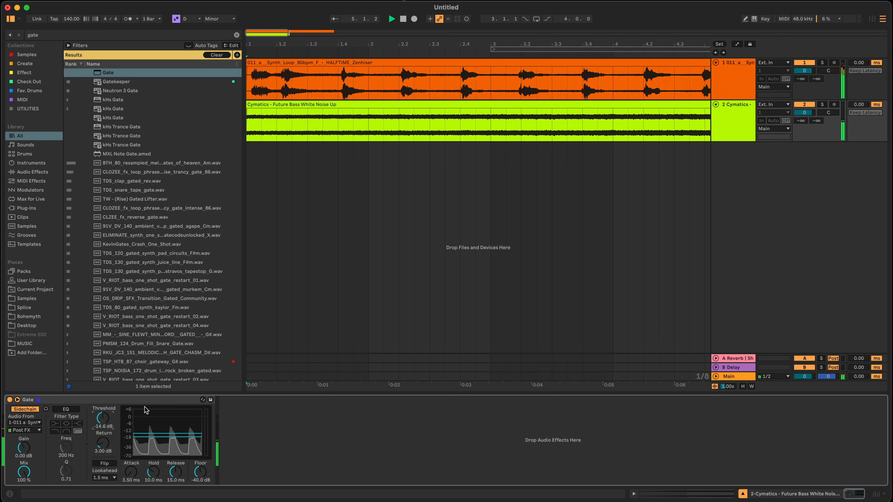
pyautogui.press('space')
pyautogui.press('space')
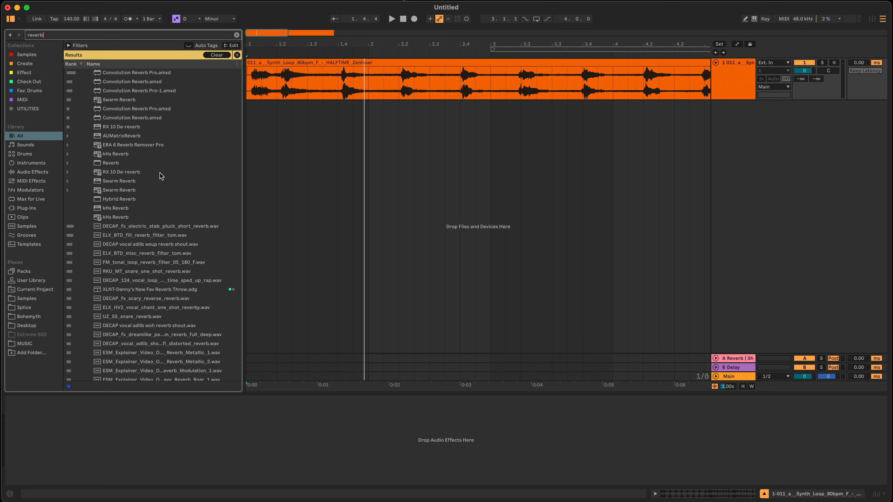
# Add the Reverb effect to the synth loop track, set its Dry/Wet to 0% and show that parameter's automation.
pyautogui.doubleClick(163, 163)
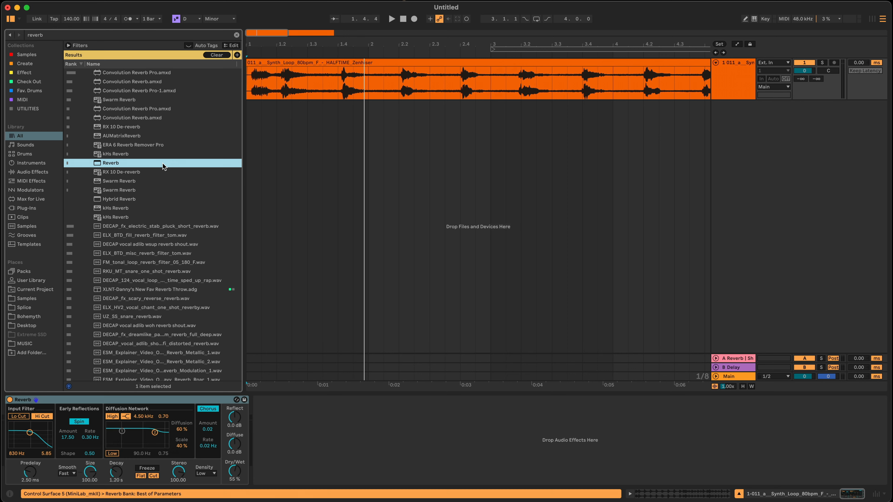
pyautogui.click(233, 475)
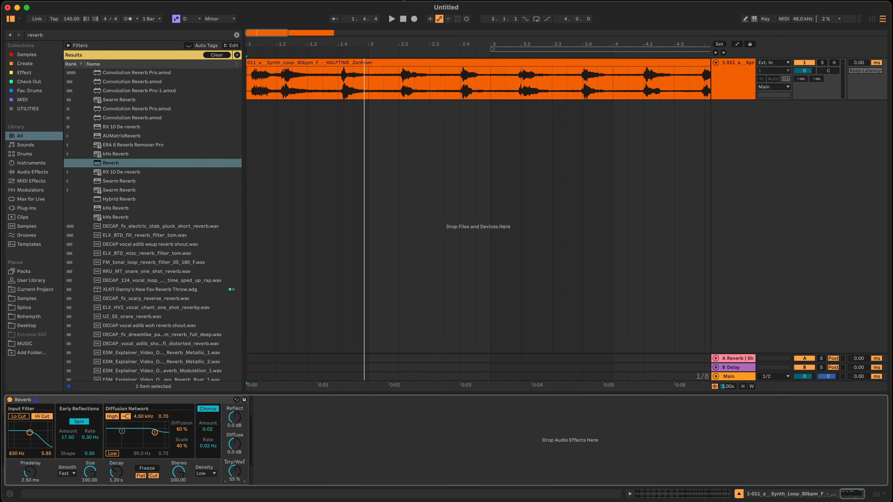
pyautogui.press('a')
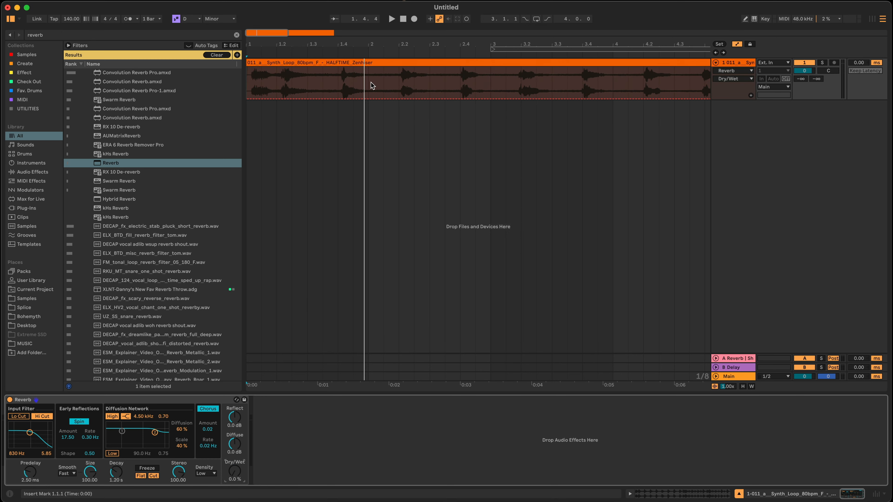
# Insert a rising ramp shape in the Reverb Dry/Wet automation across bar 1 and play it back.
pyautogui.moveTo(370, 85); pyautogui.dragTo(249, 83)
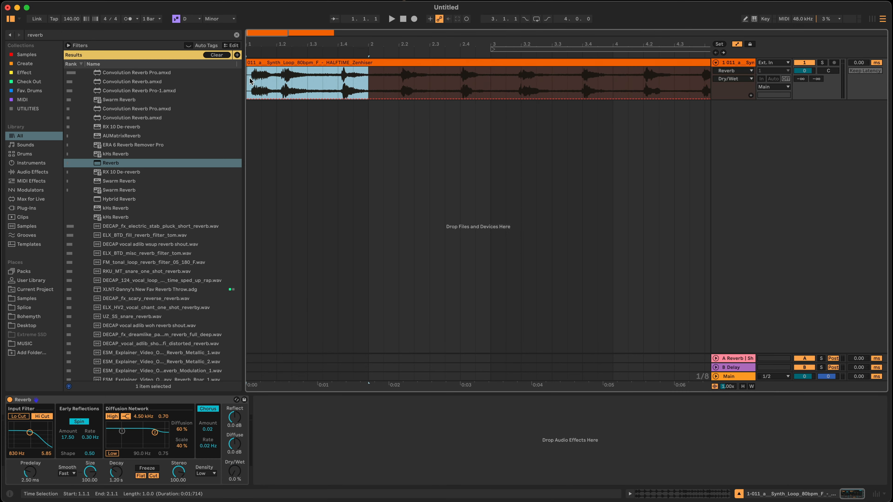
pyautogui.rightClick(263, 81)
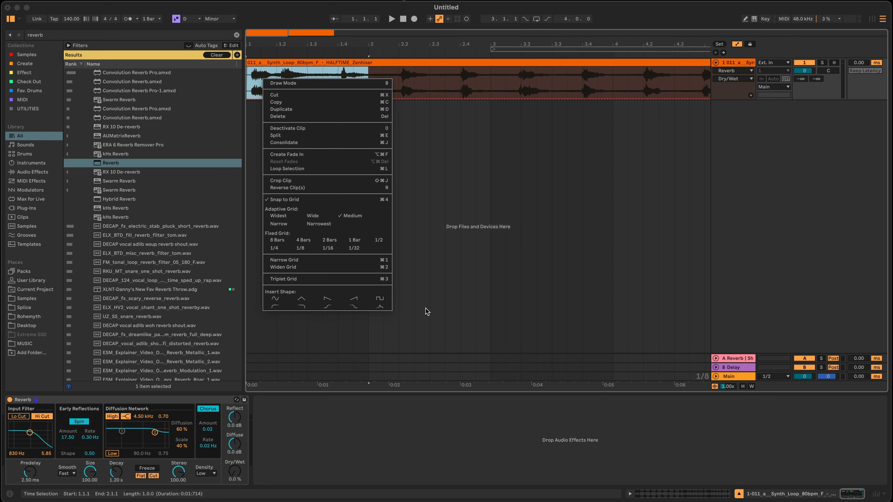
pyautogui.click(352, 300)
pyautogui.press('space')
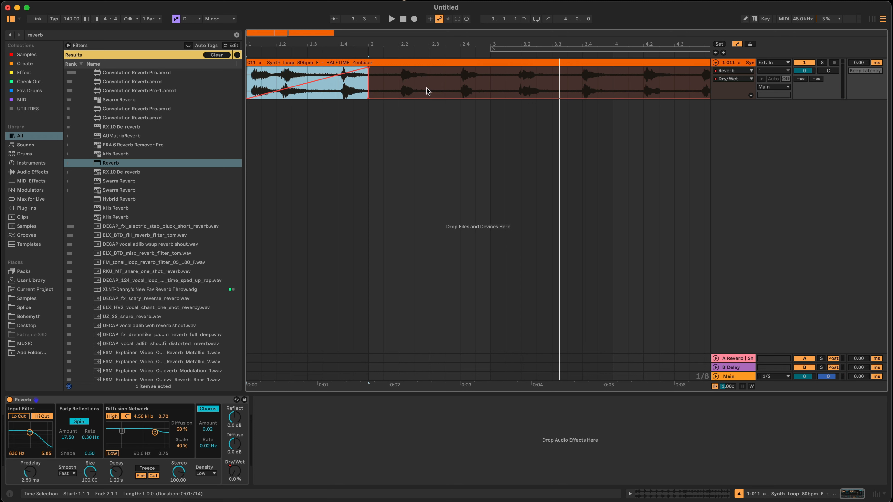
# Insert a sine shape in the Reverb Dry/Wet automation from 2.3 to 3.1 and play the result.
pyautogui.moveTo(428, 91); pyautogui.dragTo(485, 82)
pyautogui.rightClick(482, 79)
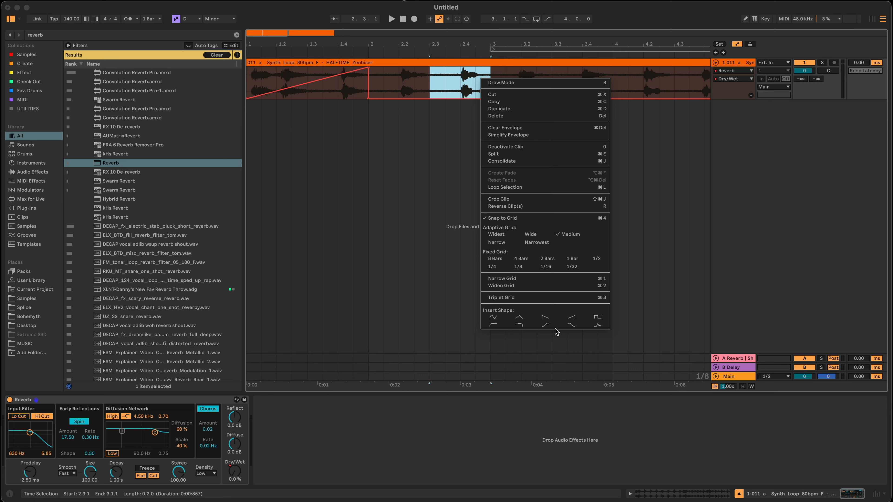
pyautogui.click(494, 319)
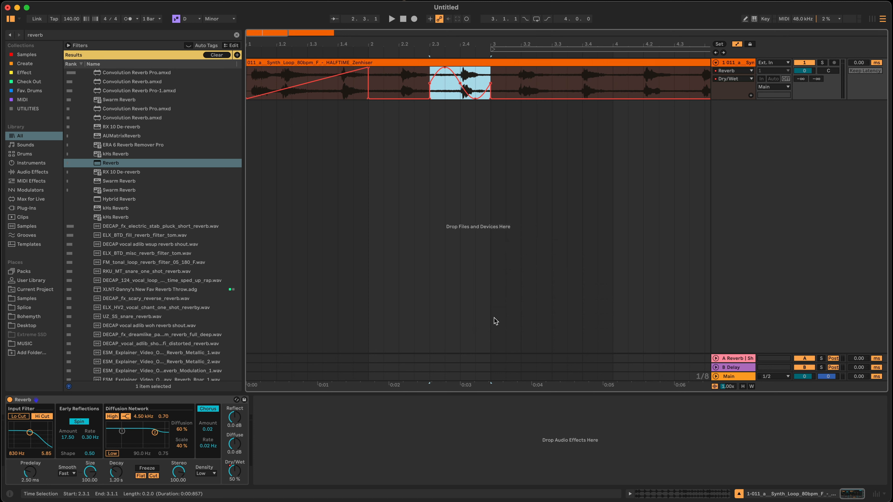
pyautogui.click(409, 80)
pyautogui.press('space')
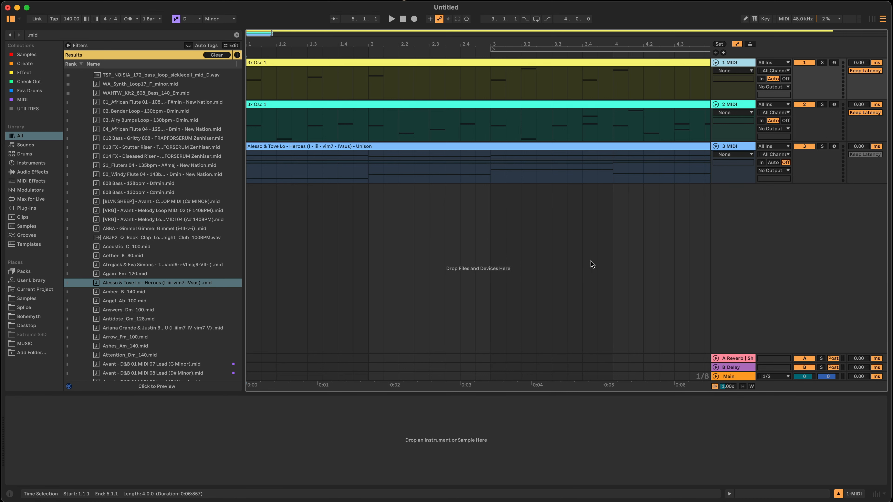
# Delete the clip that follows bar 5 on the 1 MIDI track.
pyautogui.scroll(-4, 464, 227)
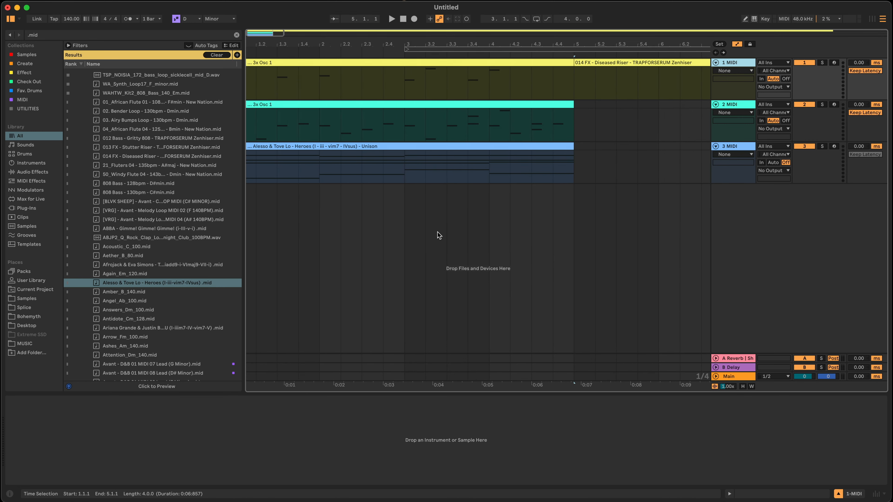
pyautogui.click(582, 90)
pyautogui.press('Delete')
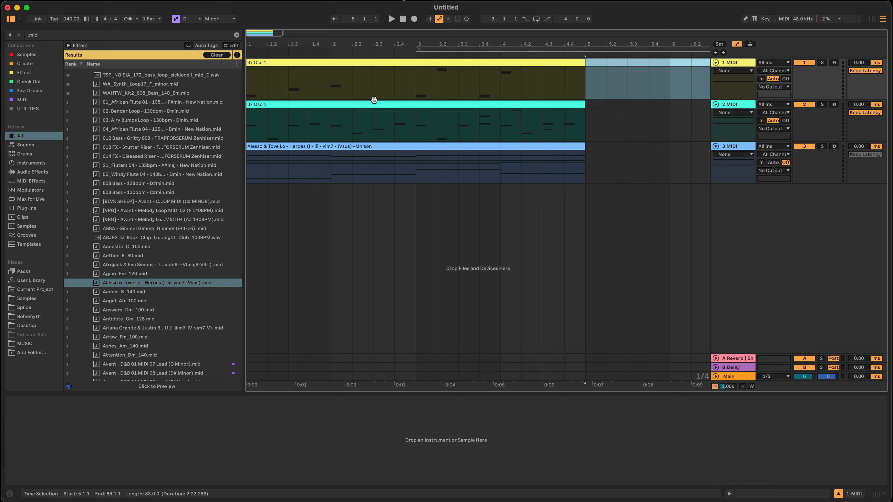
# View the notes of the 3x Osc 1 clip on track 1 MIDI and of the one on track 2 MIDI.
pyautogui.click(365, 65)
pyautogui.doubleClick(369, 65)
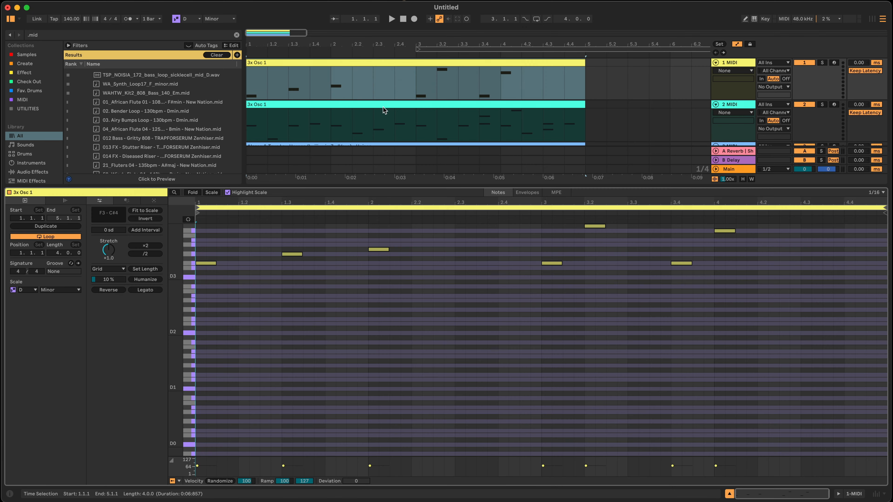
pyautogui.doubleClick(734, 104)
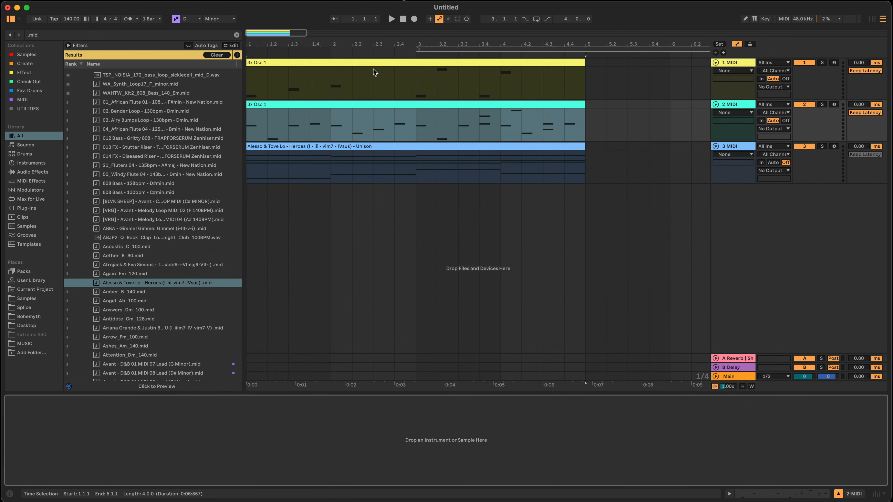
pyautogui.click(378, 105)
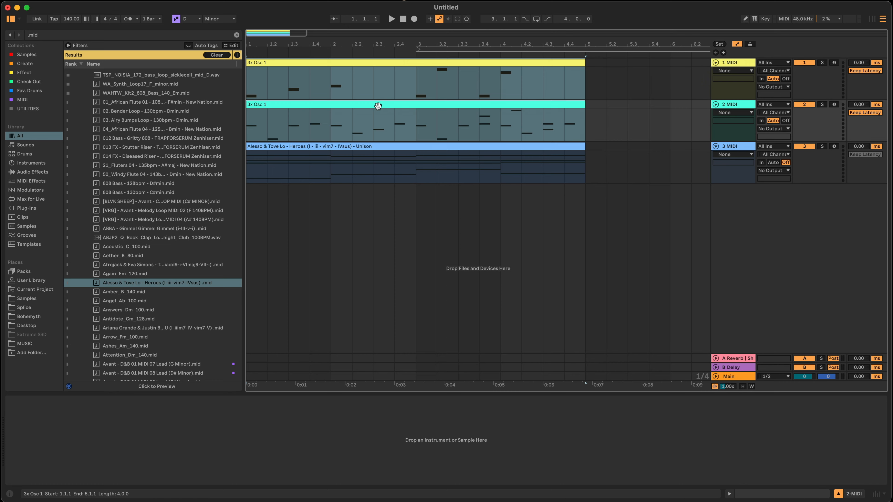
pyautogui.doubleClick(379, 111)
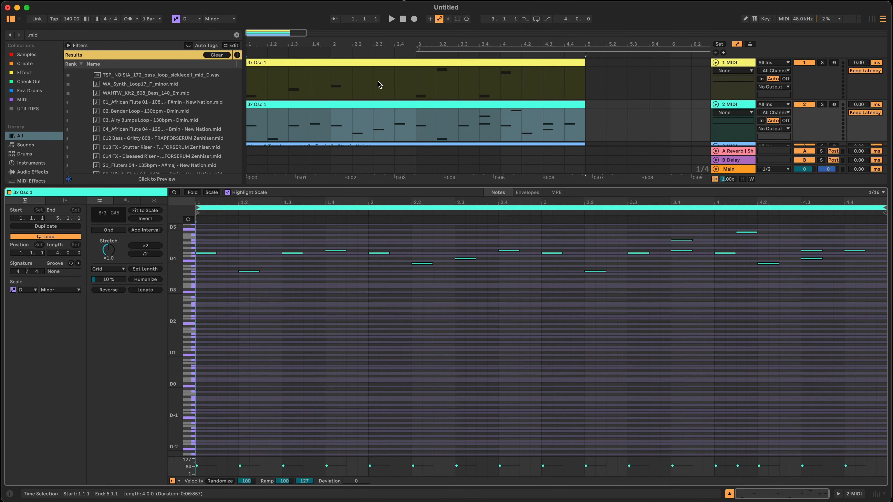
# Show all three MIDI clips together in the note editor and raise the 2 MIDI clip's note at 2.2 by an octave.
pyautogui.keyDown('shift'); pyautogui.click(379, 63); pyautogui.keyUp('shift')
pyautogui.scroll(-3, 389, 84)
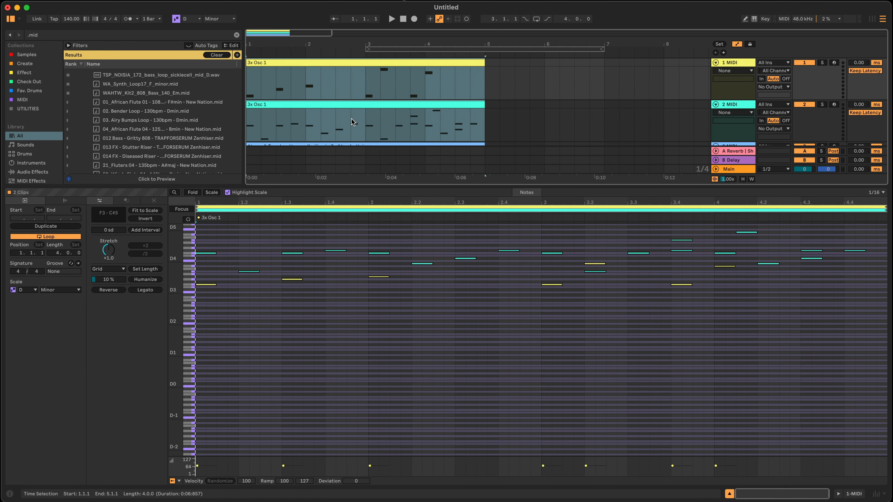
pyautogui.scroll(-3, 353, 122)
pyautogui.keyDown('shift'); pyautogui.click(335, 88); pyautogui.keyUp('shift')
pyautogui.scroll(5, 416, 322)
pyautogui.scroll(-2, 416, 321)
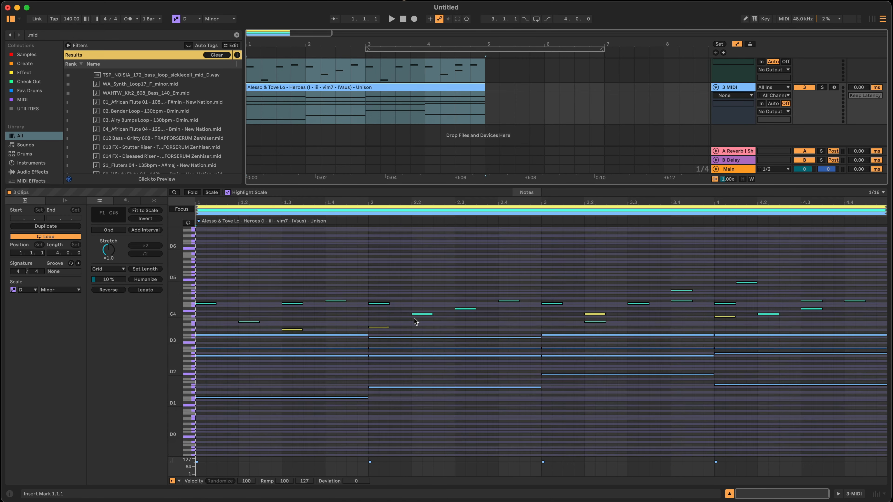
pyautogui.scroll(-1, 416, 322)
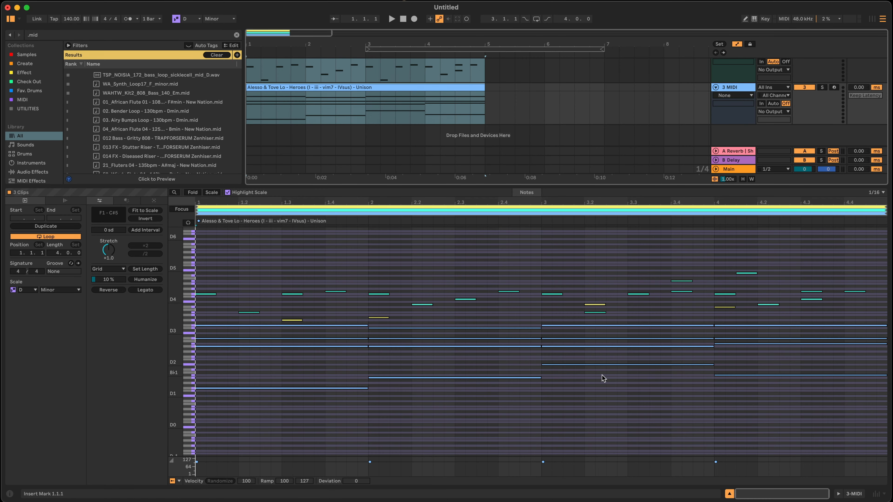
pyautogui.click(426, 305)
pyautogui.hotkey('shift', 'Up')
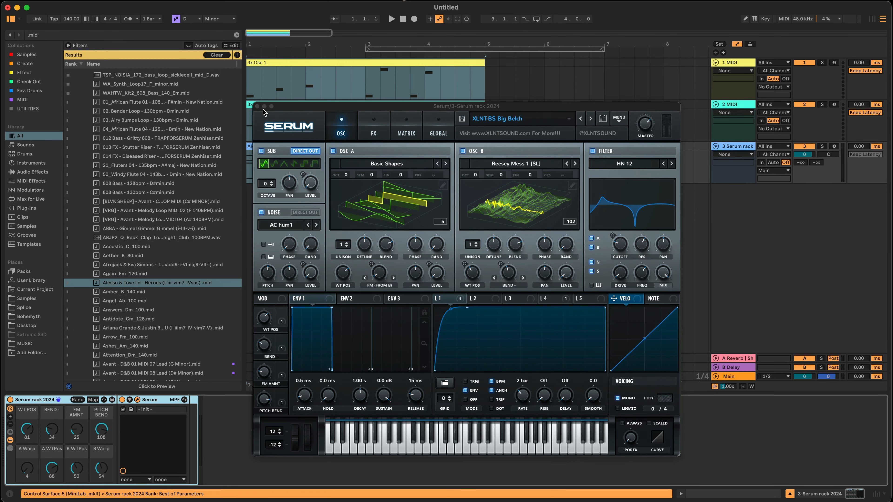
# Hide the Serum window and freeze and flatten the Serum rack track.
pyautogui.press('super+alt+p')
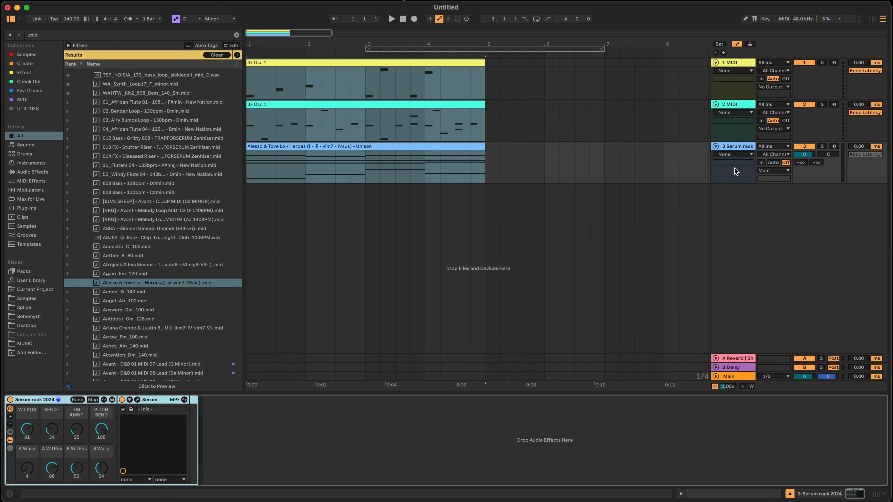
pyautogui.click(736, 151)
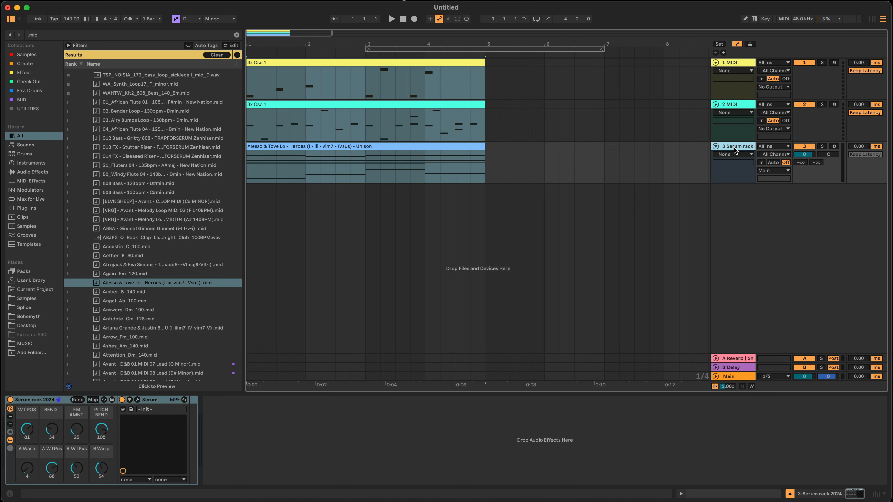
pyautogui.rightClick(736, 150)
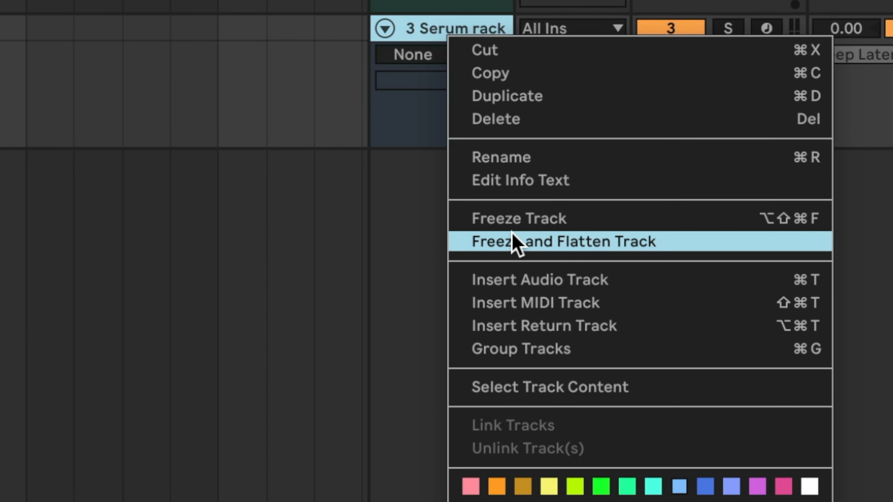
pyautogui.click(516, 241)
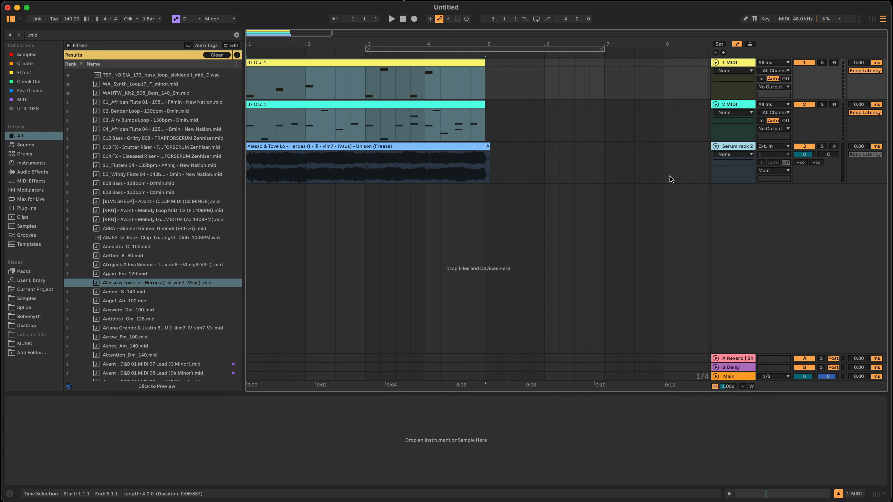
# Delete the flattened Serum rack track and the 2 MIDI track.
pyautogui.click(734, 149)
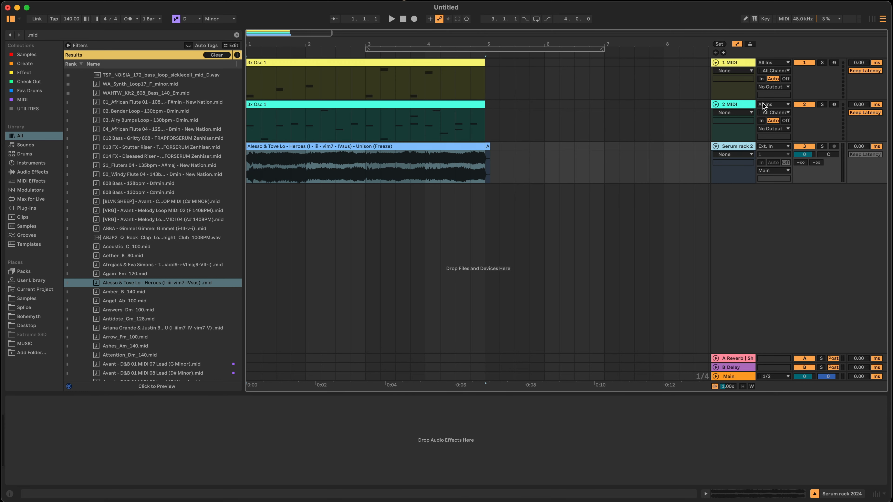
pyautogui.press('Delete')
pyautogui.press('Delete')
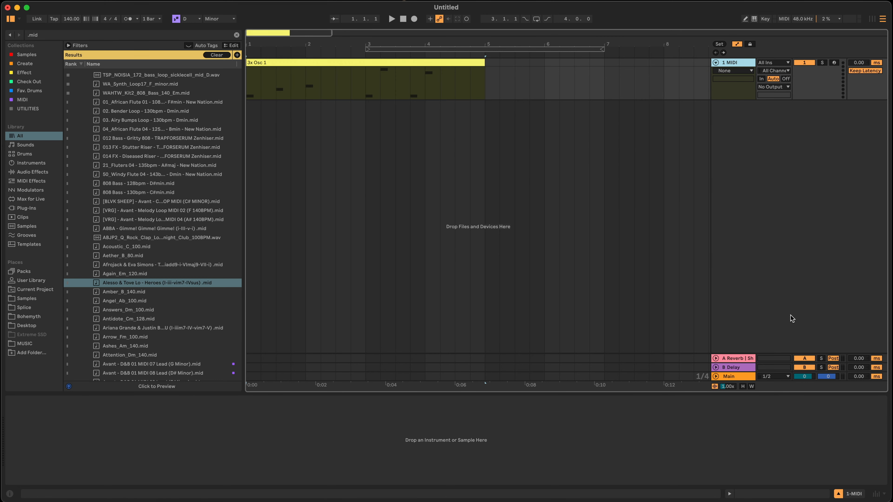
# Place UZ_snare_contrast_double.wav from a "snare" search at bar 1 of a new audio track and delete the 1 MIDI track.
pyautogui.press('super+t')
pyautogui.press('super+f')
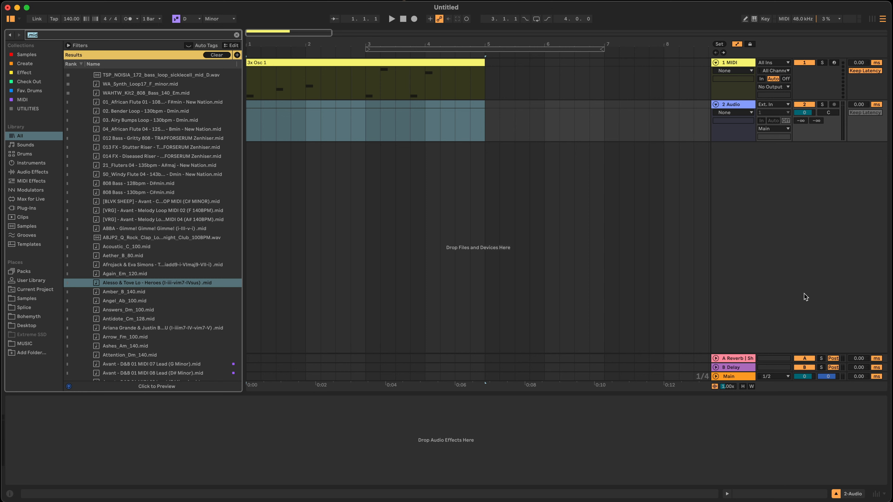
pyautogui.write('snare')
pyautogui.click(152, 268)
pyautogui.moveTo(152, 271); pyautogui.dragTo(258, 121)
pyautogui.click(740, 65)
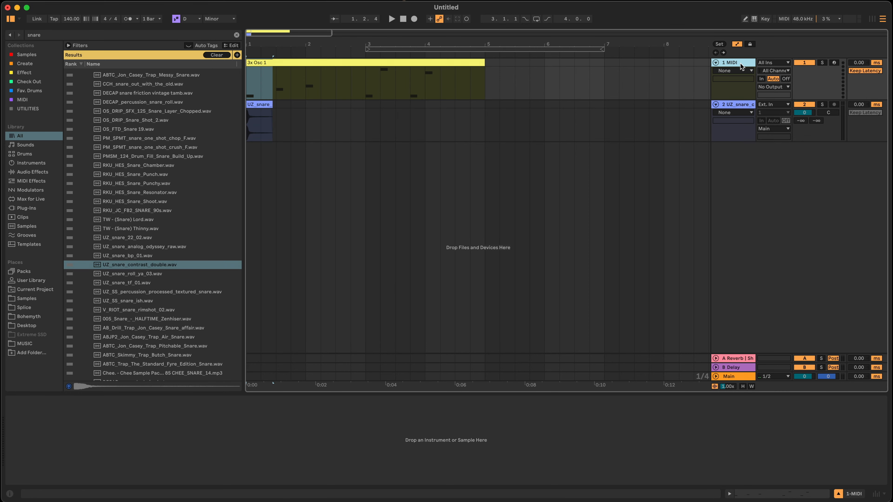
pyautogui.press('Delete')
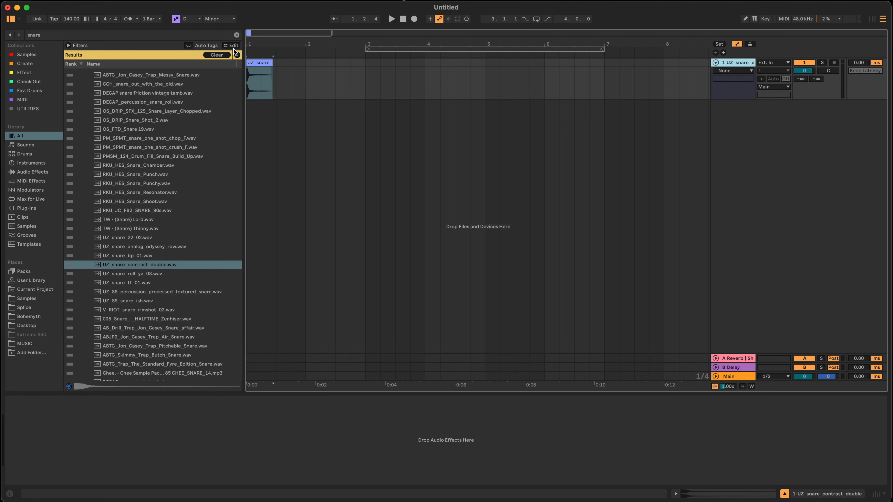
# Search the browser for "ott" and load the 27 OTT.adg rack on the snare track.
pyautogui.click(237, 35)
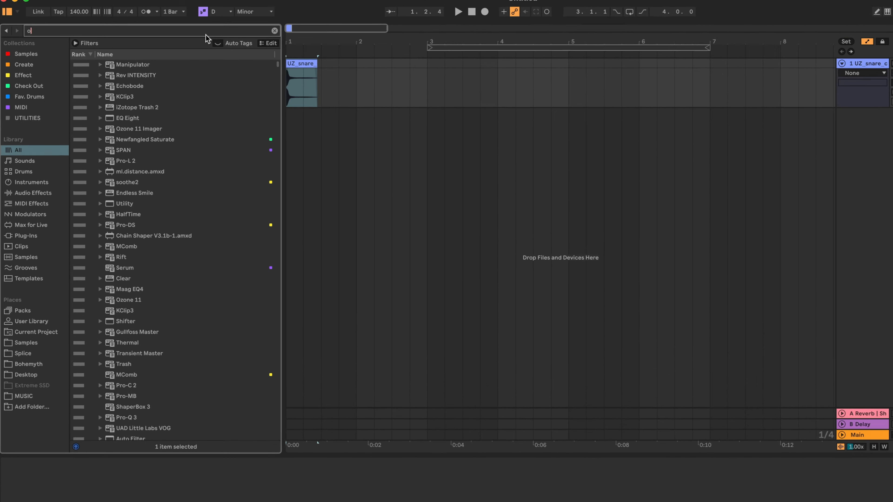
pyautogui.write('ott')
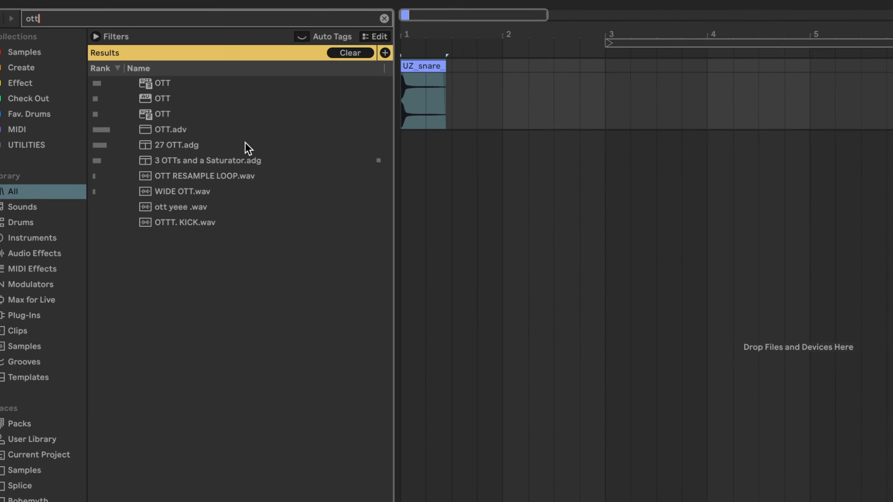
pyautogui.doubleClick(278, 159)
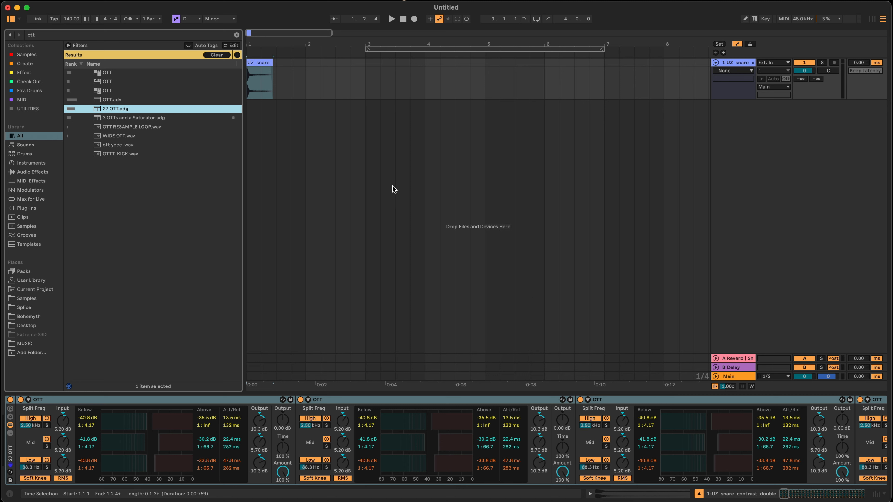
# Play the snare through the 27 OTT rack twice from the start of the arrangement.
pyautogui.click(248, 86)
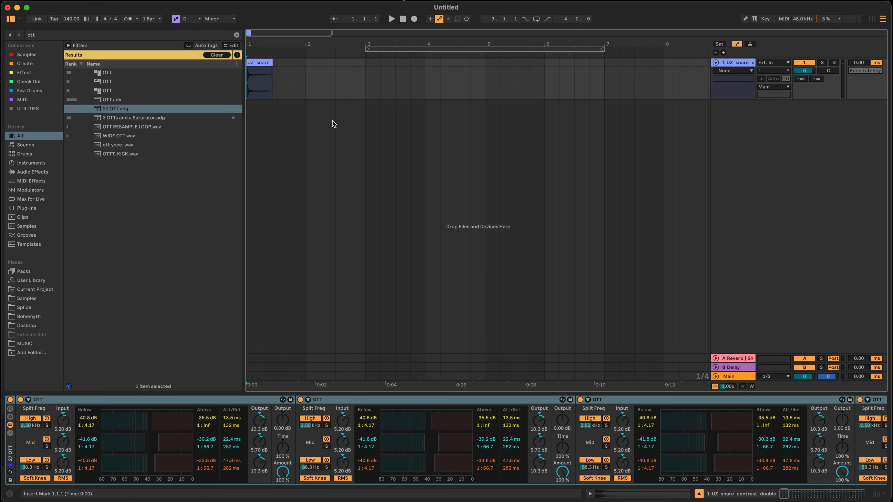
pyautogui.press('space')
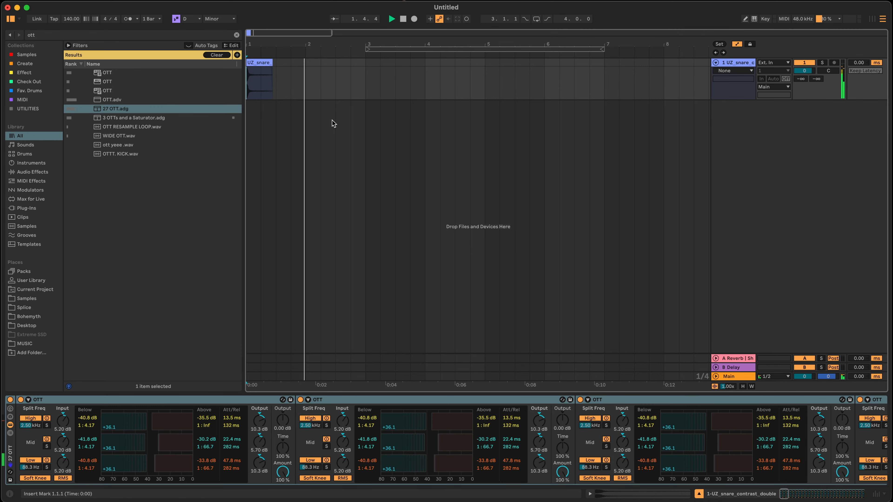
pyautogui.press('space')
pyautogui.press('space')
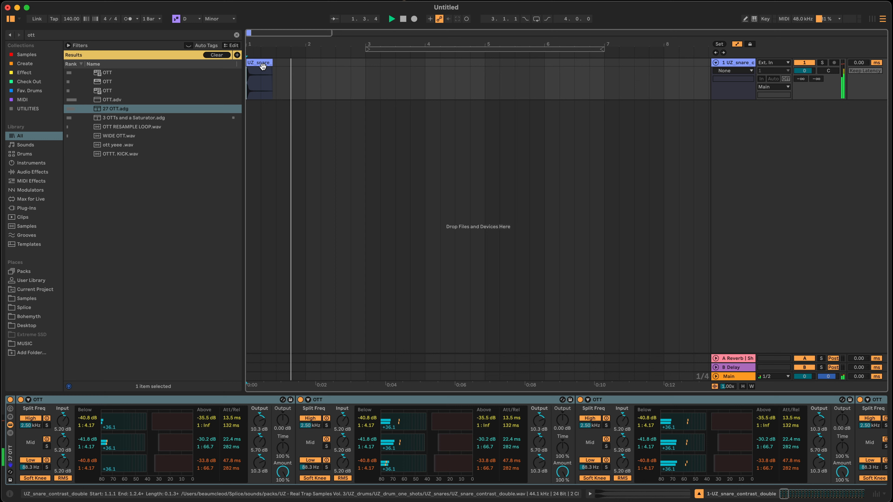
pyautogui.press('space')
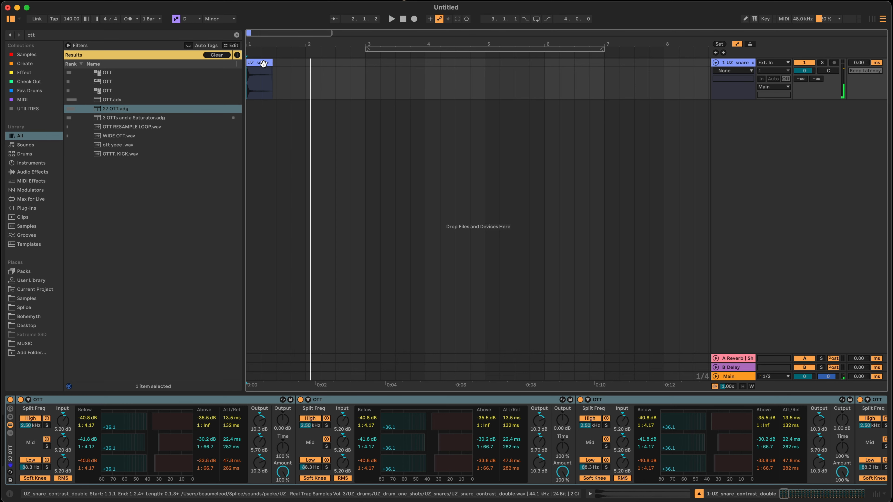
# Transpose the UZ_snare_contrast_double clip up 7 semitones and play it through the OTT rack.
pyautogui.doubleClick(263, 63)
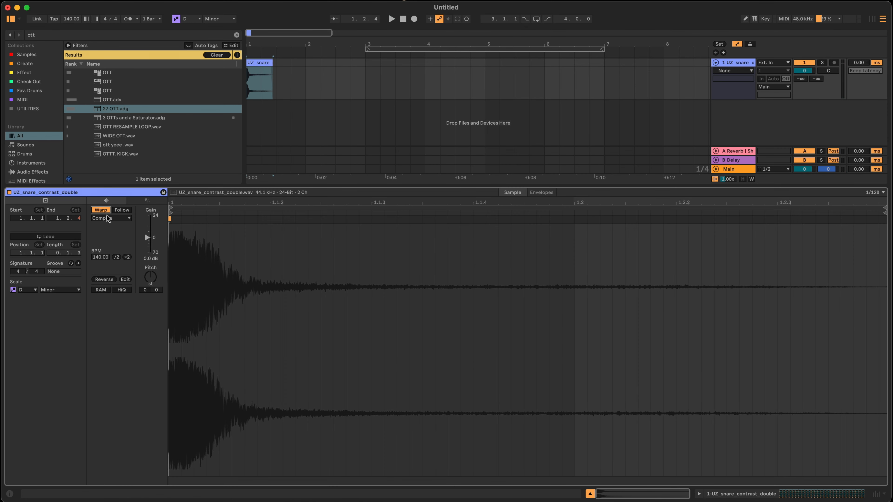
pyautogui.moveTo(154, 279); pyautogui.dragTo(154, 269)
pyautogui.press('space')
# Add an audio track below the snare track, with its input set to Resampling, and record the processed snare onto it.
pyautogui.click(736, 63)
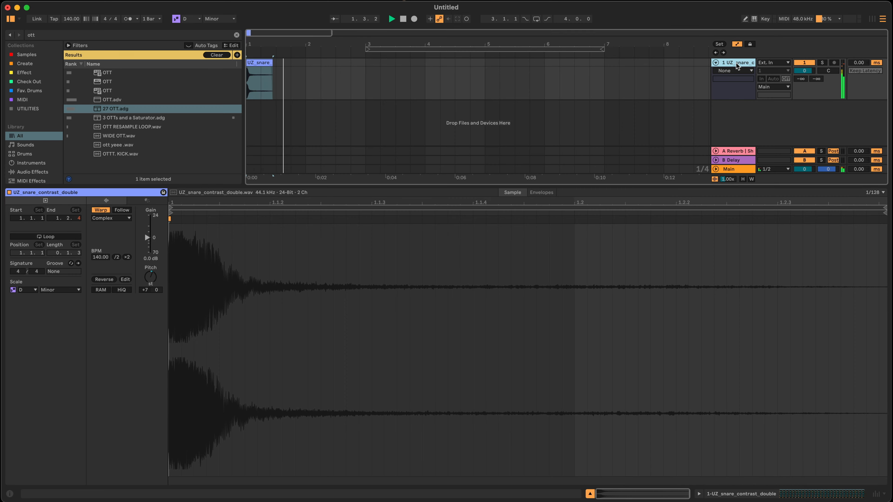
pyautogui.press('super+t')
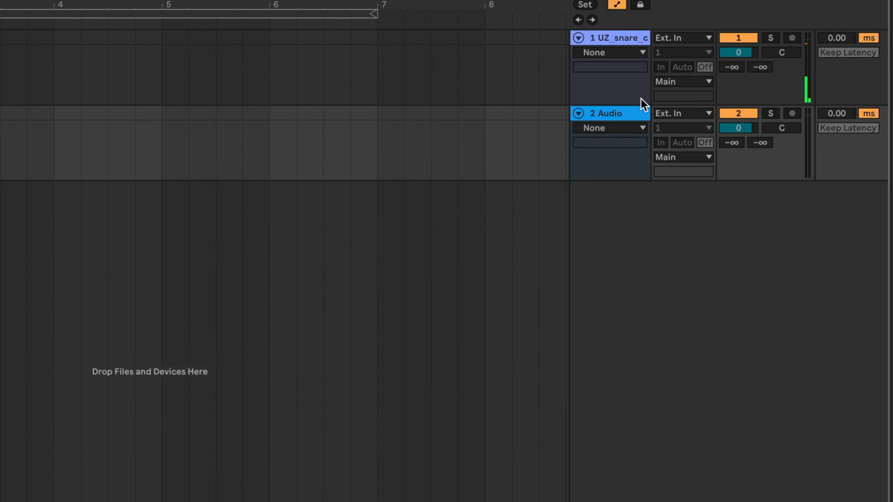
pyautogui.click(678, 113)
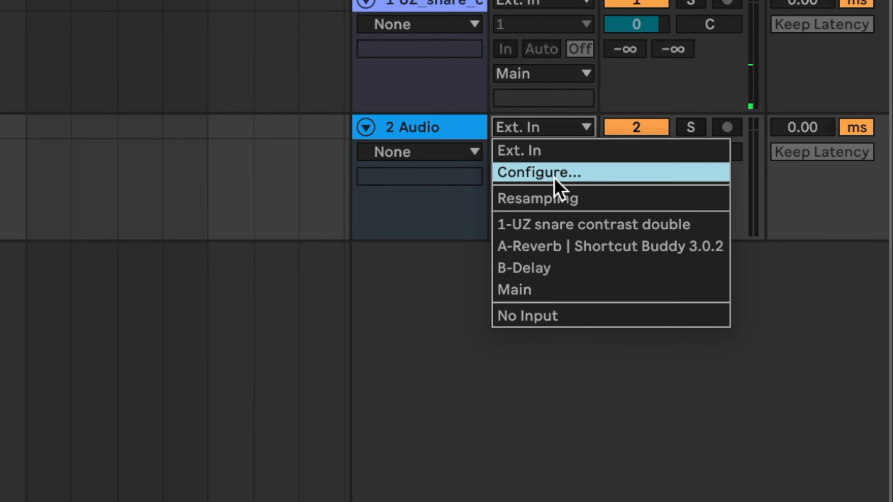
pyautogui.click(554, 200)
pyautogui.click(726, 128)
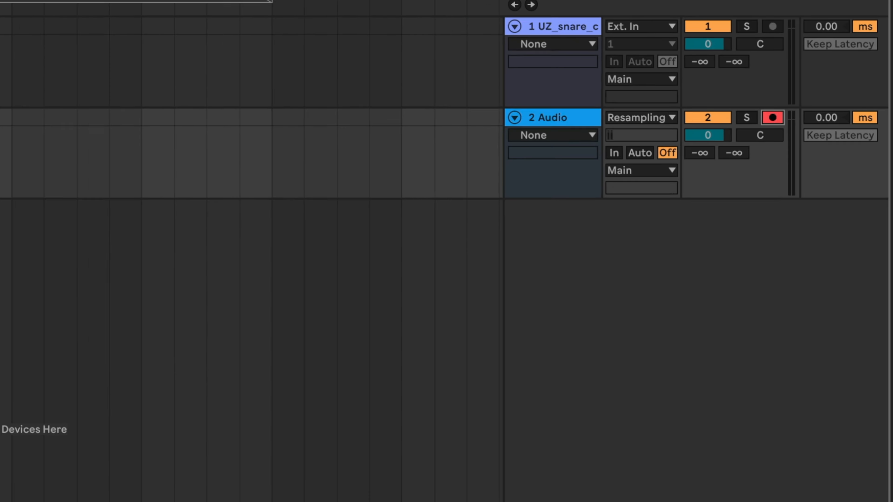
pyautogui.click(415, 19)
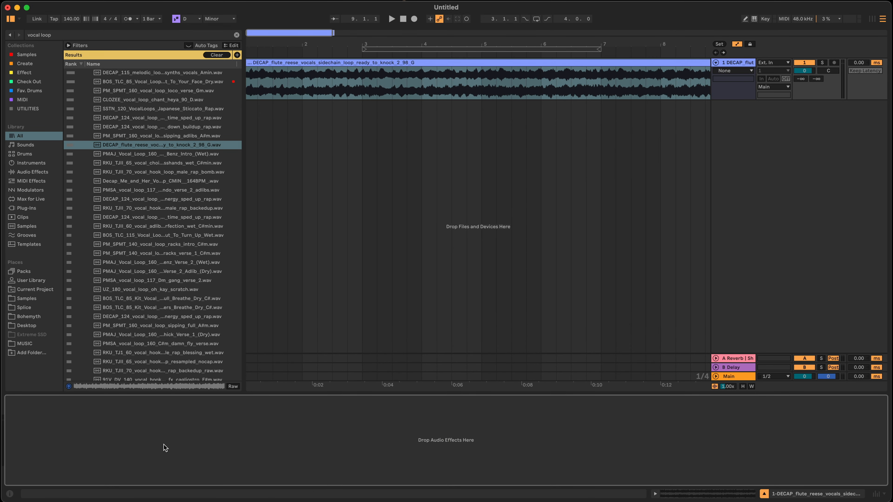
# Search the browser for "auto" and load Auto Pan on the DECAP flute reese vocals loop track.
pyautogui.press('super+f')
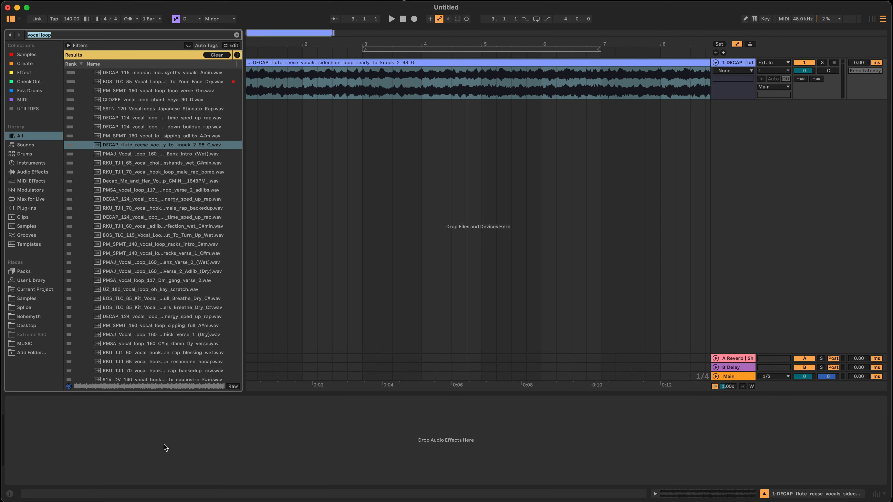
pyautogui.write('auto')
pyautogui.press('Down')
pyautogui.press('Down')
pyautogui.press('Down')
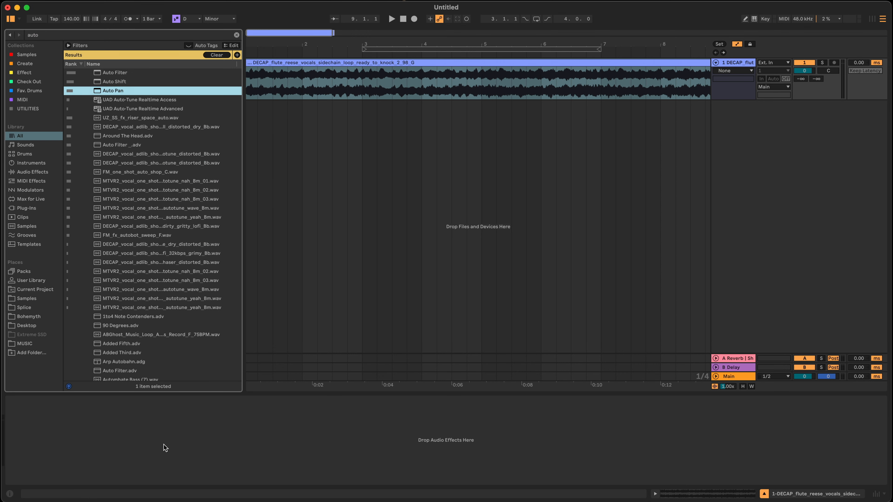
pyautogui.press('Return')
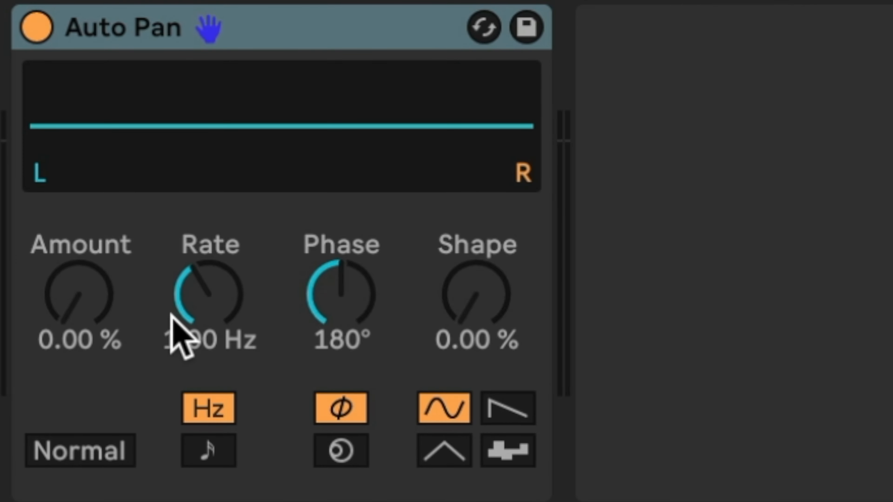
# Set Auto Pan's amount to 100 % and its phase to 360°.
pyautogui.moveTo(56, 297); pyautogui.dragTo(57, 71)
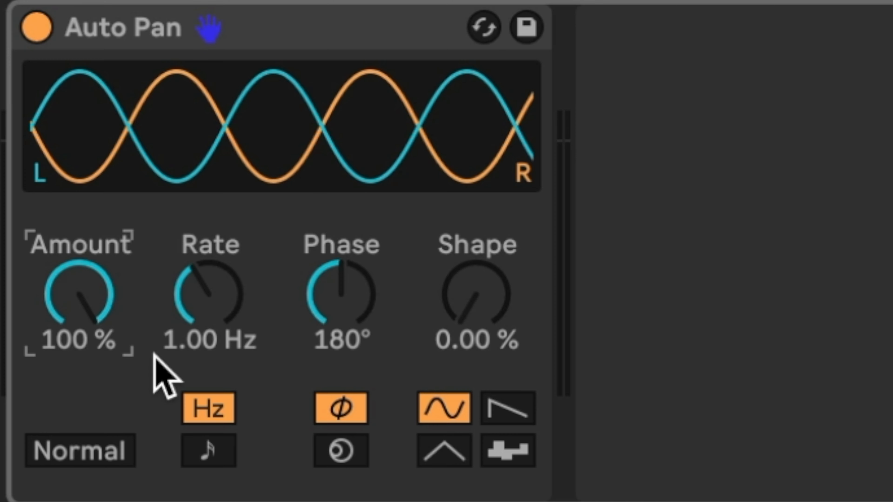
pyautogui.moveTo(368, 283); pyautogui.dragTo(369, 225)
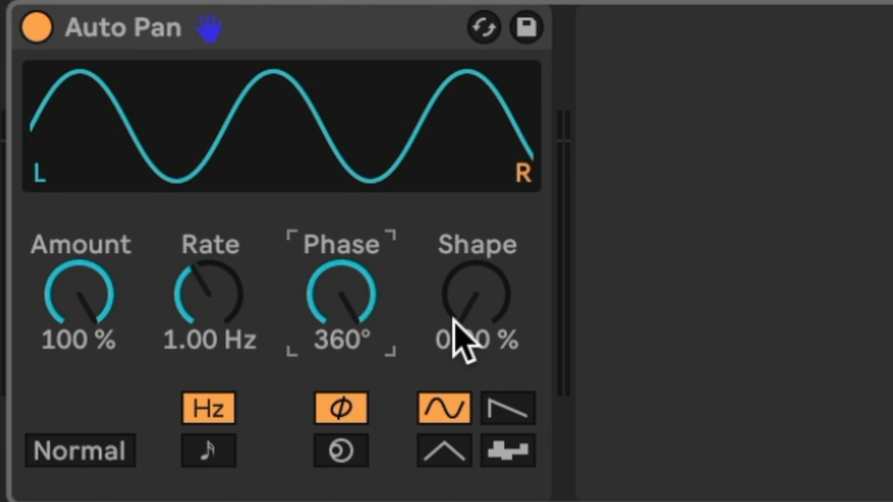
pyautogui.moveTo(467, 319)
pyautogui.mouseDown()
pyautogui.moveTo(466, 292)
pyautogui.moveTo(466, 320)
pyautogui.mouseUp()
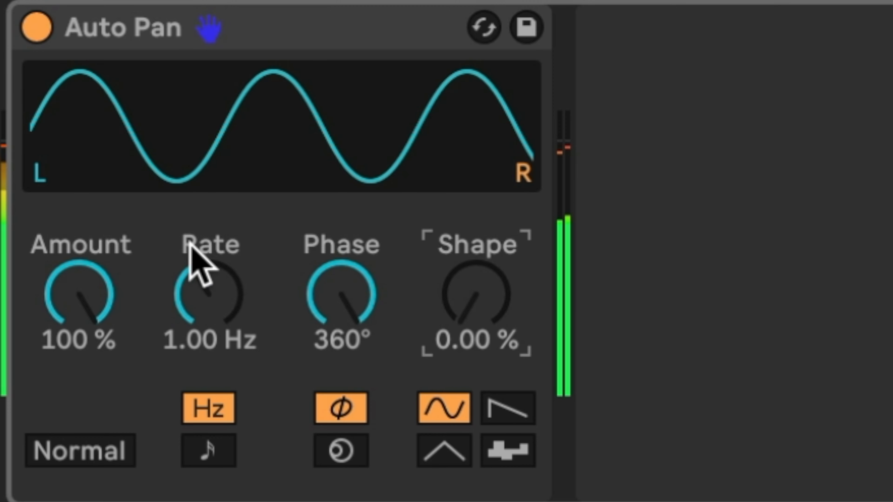
# Sweep Auto Pan's rate and shape up and down to audition the effect, settling on 0.98 Hz and 19.0 %.
pyautogui.moveTo(200, 264); pyautogui.dragTo(200, 214)
pyautogui.moveTo(214, 309); pyautogui.dragTo(214, 343)
pyautogui.moveTo(457, 291); pyautogui.dragTo(457, 260)
pyautogui.moveTo(213, 316); pyautogui.dragTo(213, 264)
pyautogui.moveTo(468, 295); pyautogui.dragTo(468, 348)
pyautogui.moveTo(214, 299); pyautogui.dragTo(214, 345)
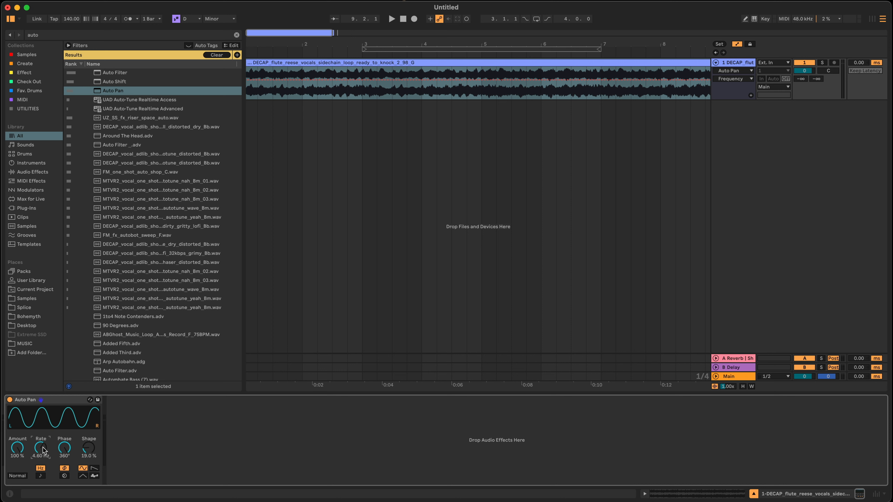
pyautogui.moveTo(41, 448); pyautogui.dragTo(41, 469)
pyautogui.press('space')
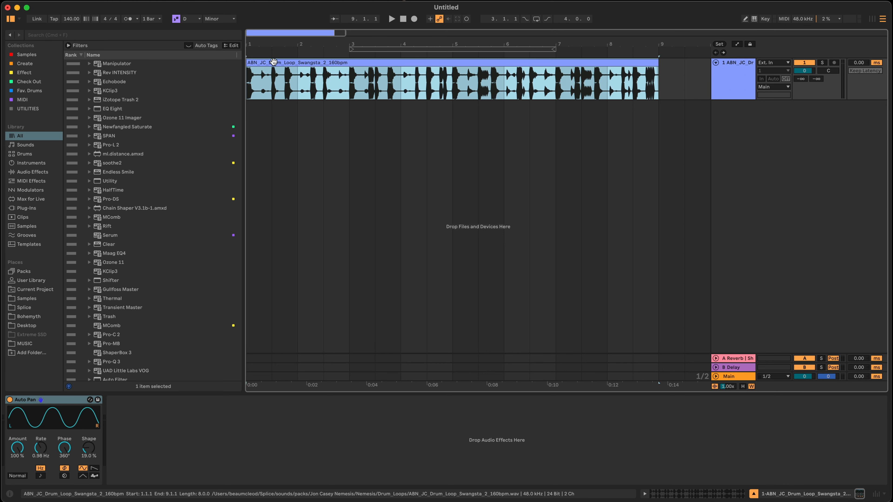
# Play the ABN_JC_Drum_Loop_Swangsta_2_160bpm clip from the start and remove Auto Pan from its track.
pyautogui.press('space')
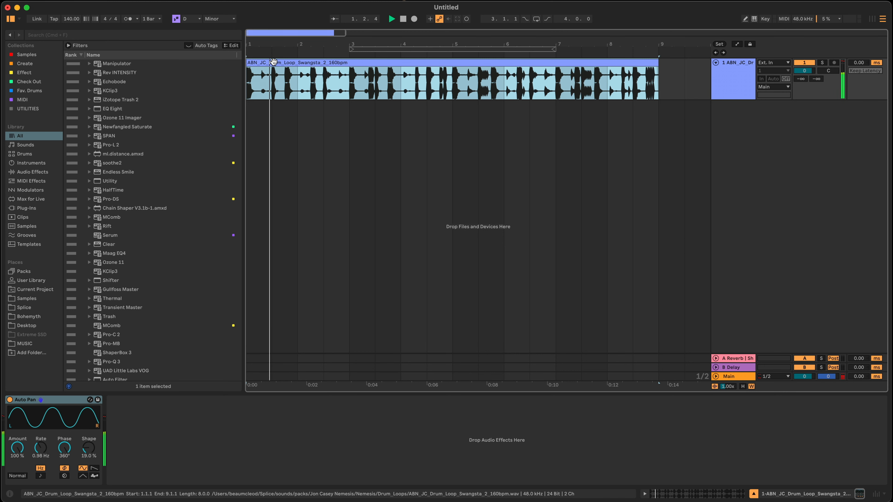
pyautogui.click(50, 401)
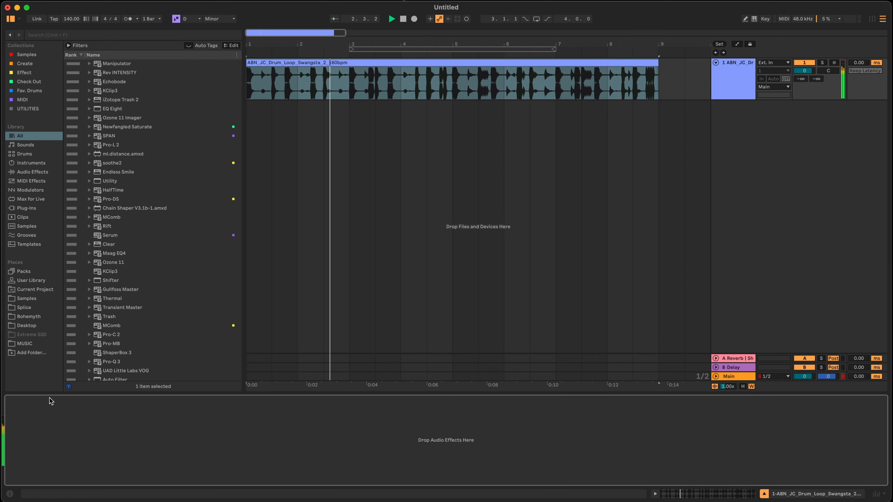
# Extract the groove from the Swangsta drum loop clip and select it in the groove pool.
pyautogui.rightClick(325, 66)
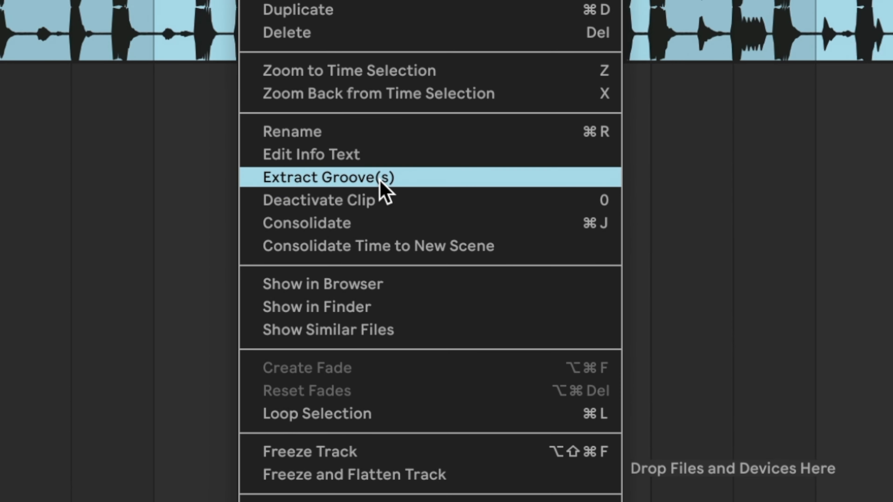
pyautogui.click(368, 136)
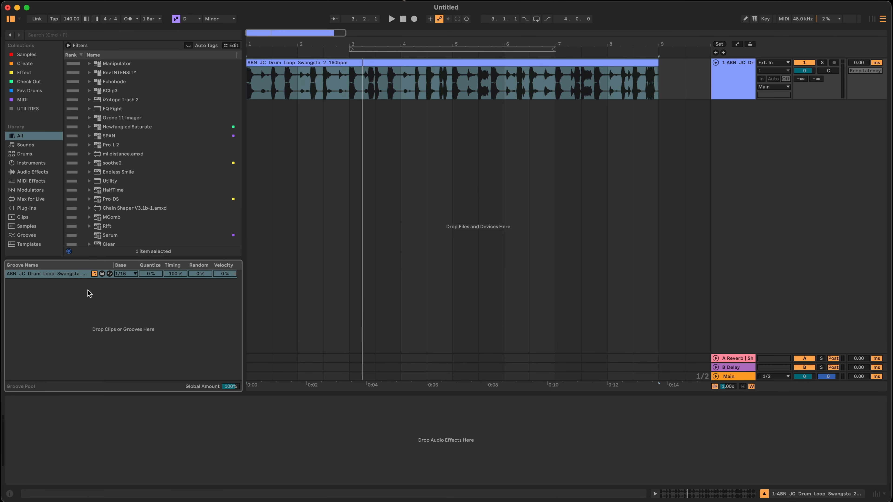
pyautogui.click(56, 274)
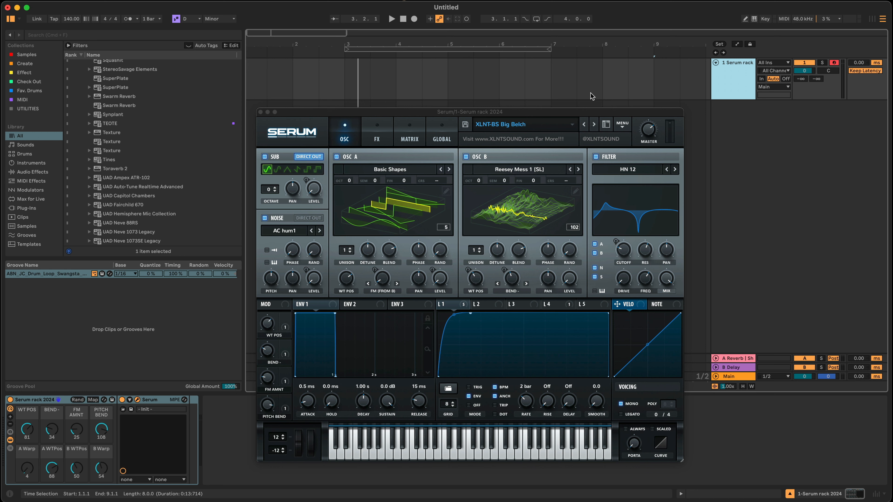
# Advance Serum to the XLNT-BS Distopian preset and randomize the Serum rack 2024 macros twice.
pyautogui.click(593, 125)
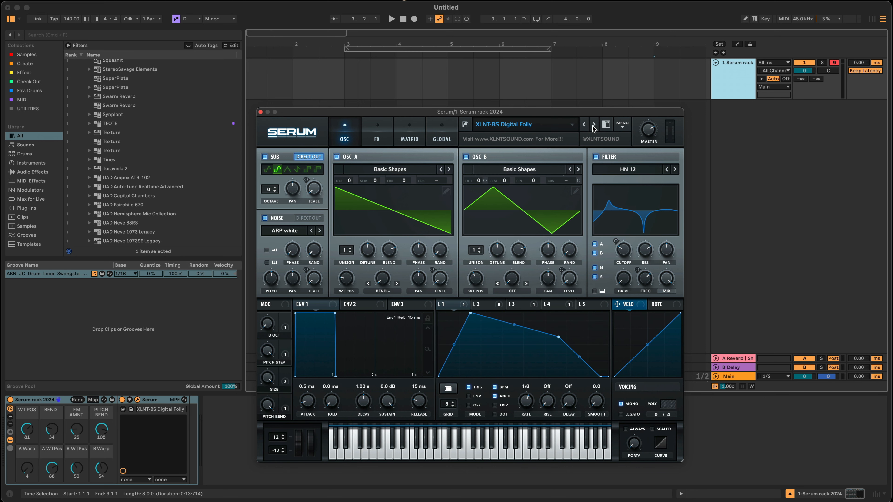
pyautogui.click(594, 124)
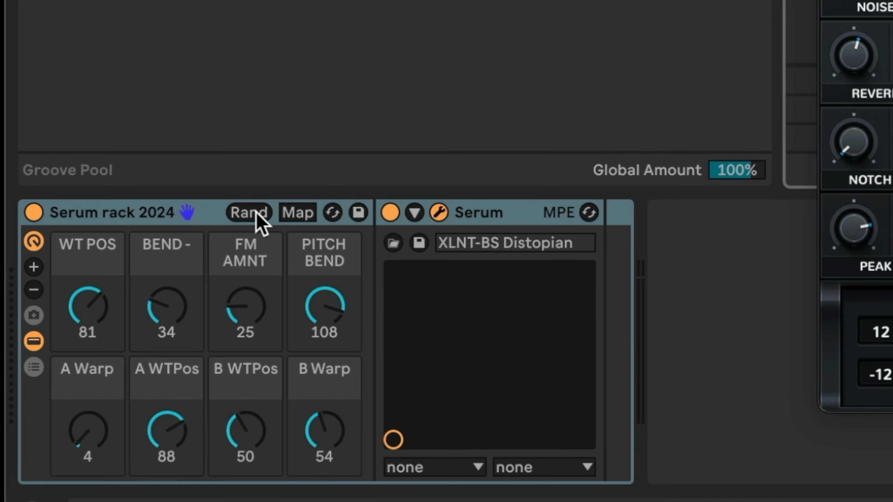
pyautogui.click(254, 214)
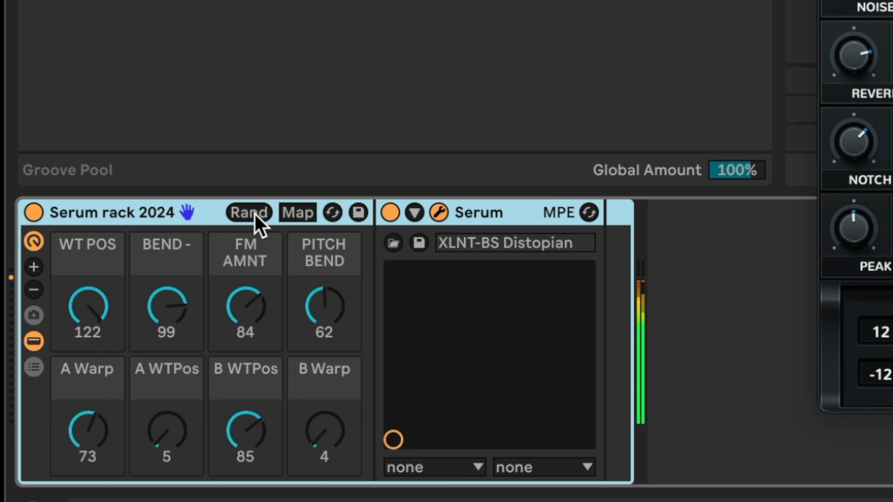
pyautogui.click(254, 213)
# Load the XLNT-BS DJ Ketchup preset in Serum and randomize the rack macros repeatedly to audition variations.
pyautogui.click(891, 2)
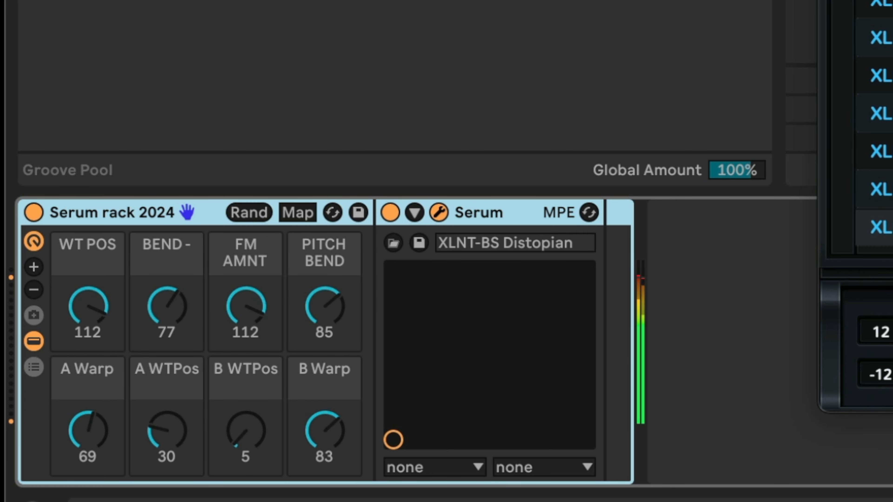
pyautogui.click(891, 153)
pyautogui.click(246, 212)
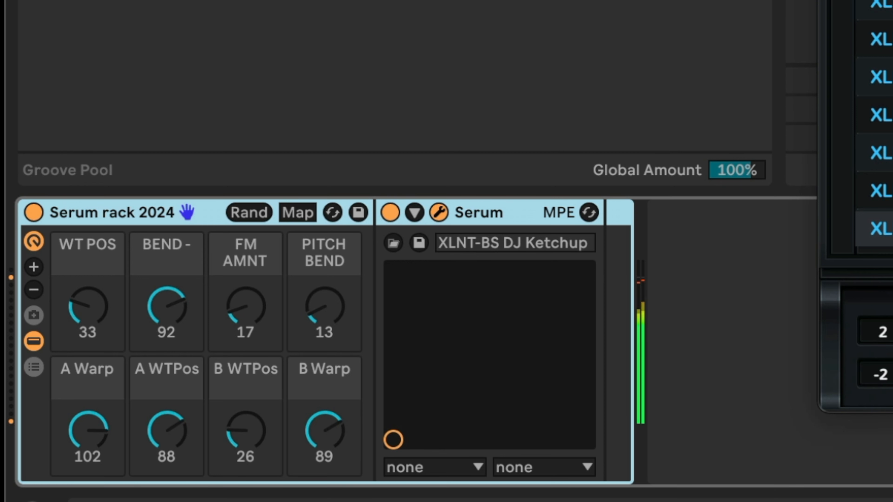
pyautogui.click(892, 2)
pyautogui.click(244, 212)
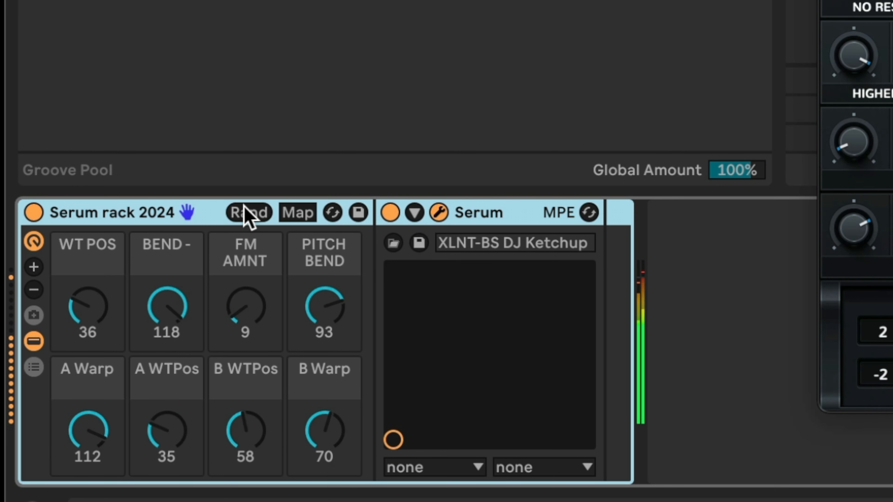
pyautogui.click(243, 211)
# Load the XLNT-BS Fall In Love preset in Serum and randomize the rack macros several times.
pyautogui.click(246, 212)
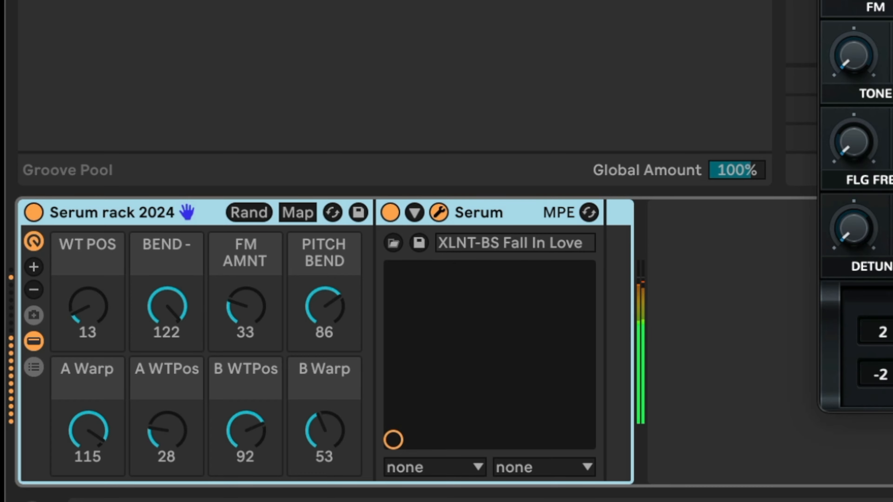
pyautogui.click(254, 213)
pyautogui.click(249, 213)
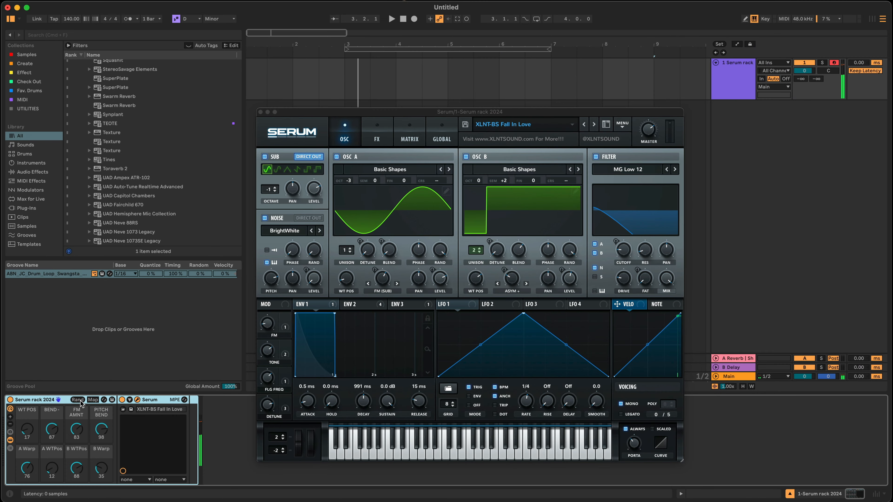